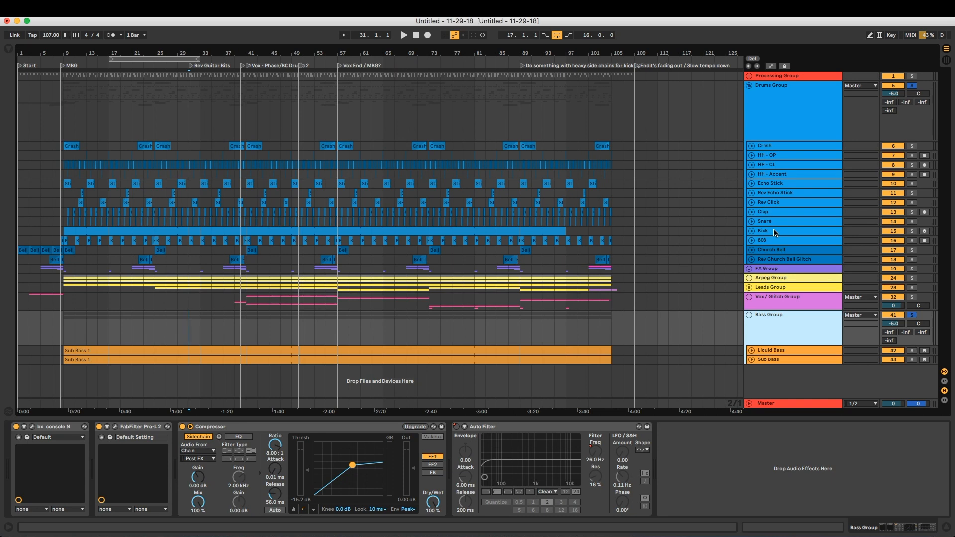
Add a FabFilter Pro-Q 2 equalizer to the end of the Kick track's device chain.
left_click(775, 232)
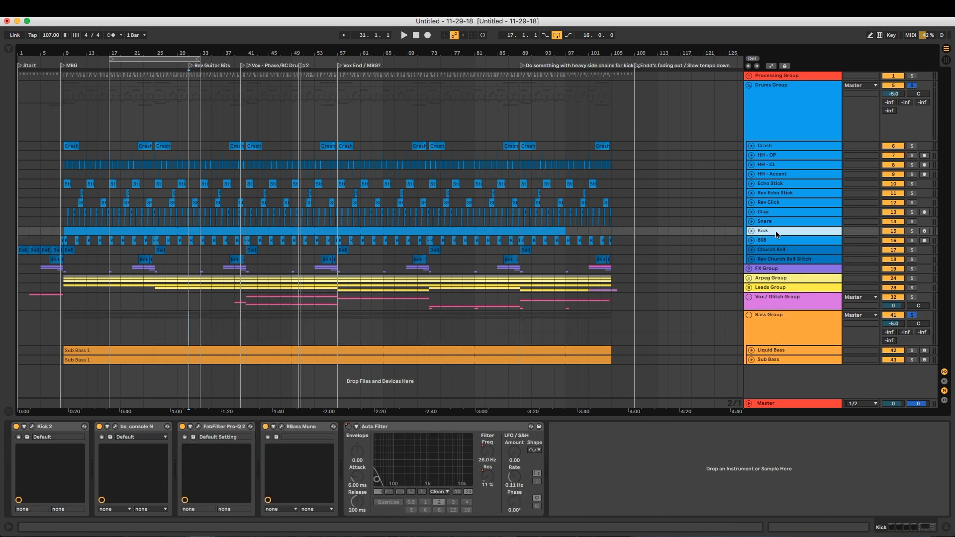
left_click(786, 333)
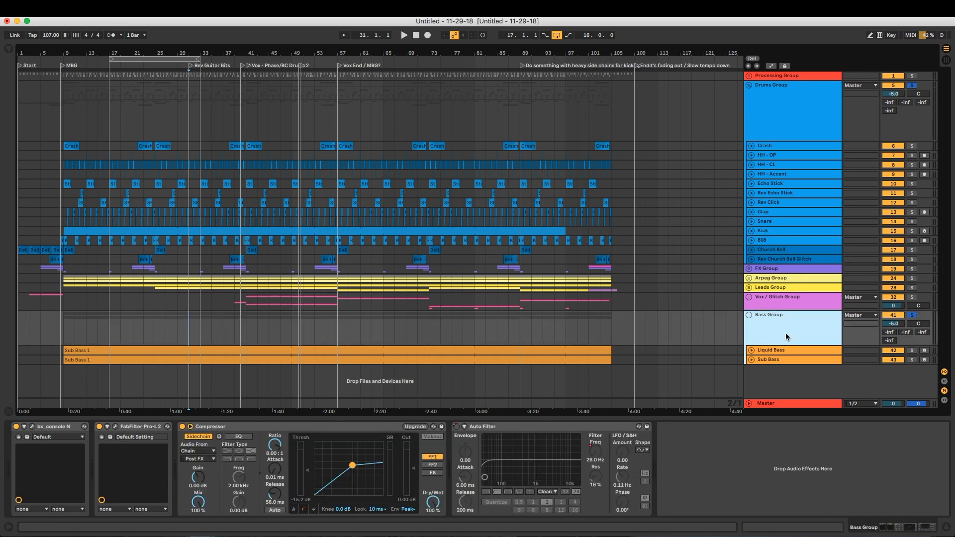
left_click(780, 232)
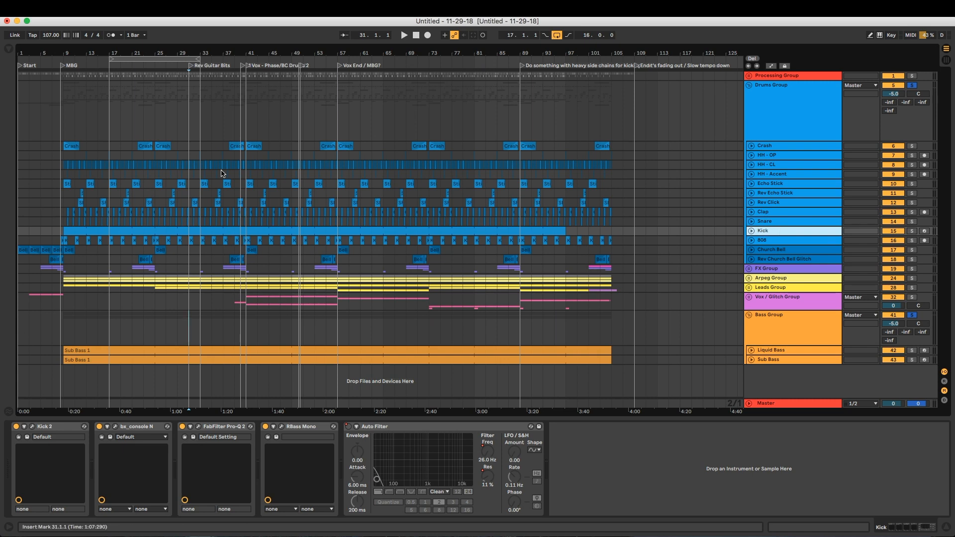
left_click(8, 49)
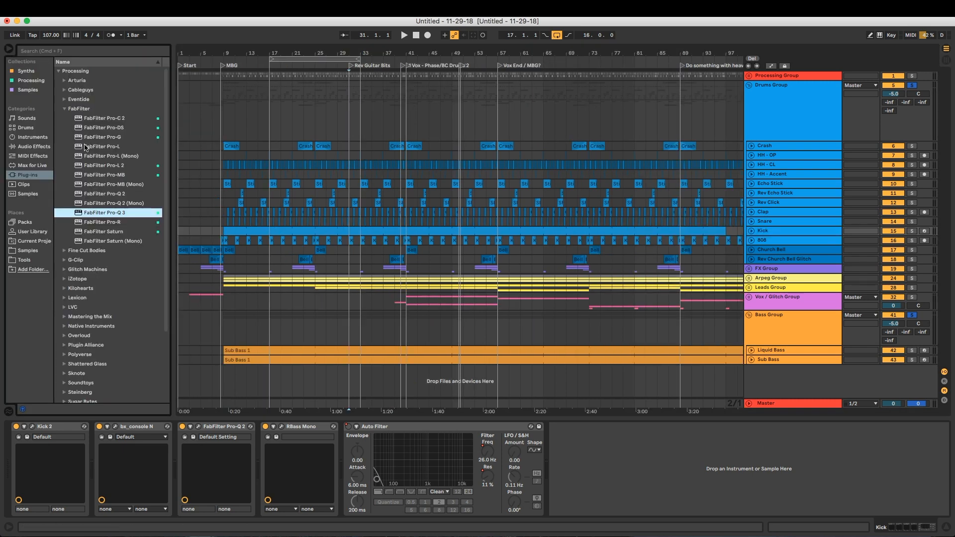
left_click(107, 194)
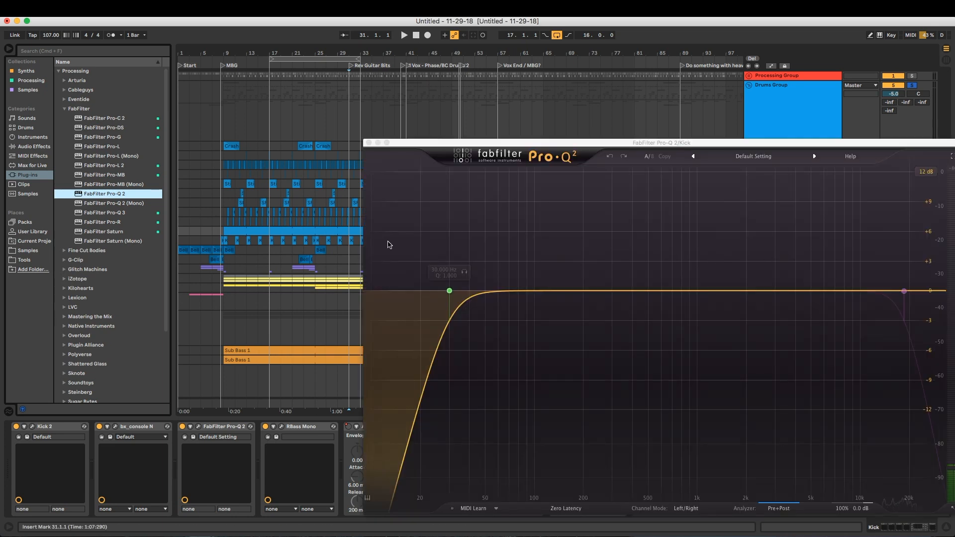
left_click_drag(416, 144, 307, 106)
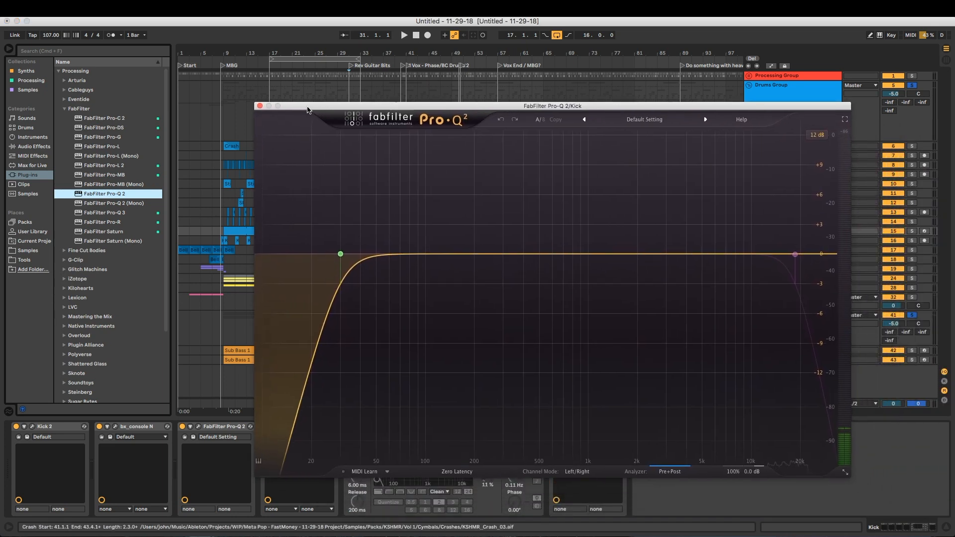
Delete the default low cut and high cut bands from the Kick's new Pro-Q 2 and close its window.
right_click(341, 254)
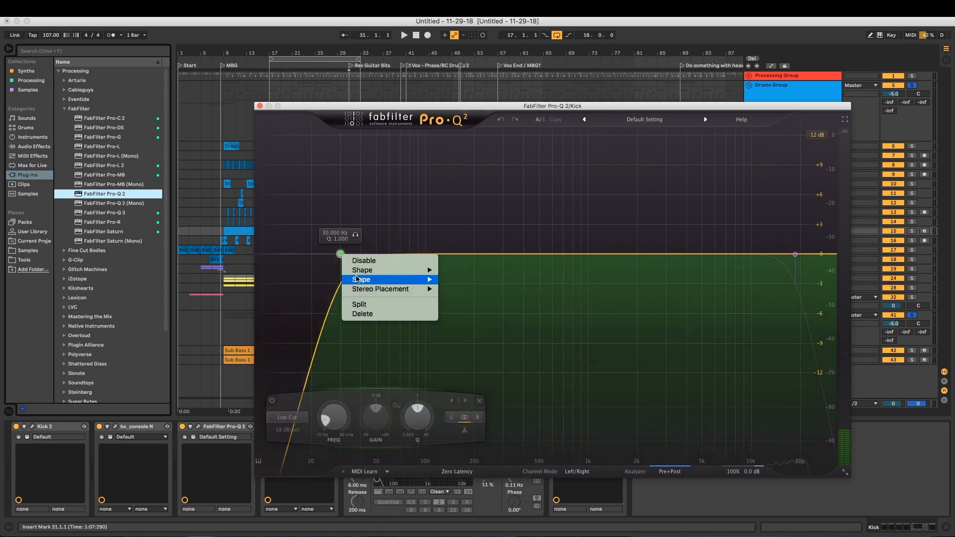
left_click(362, 314)
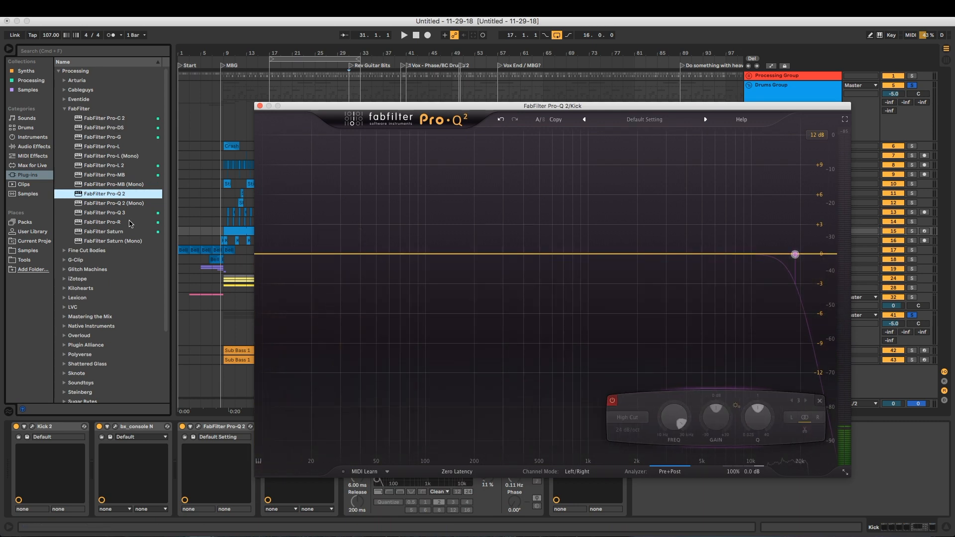
left_click(9, 48)
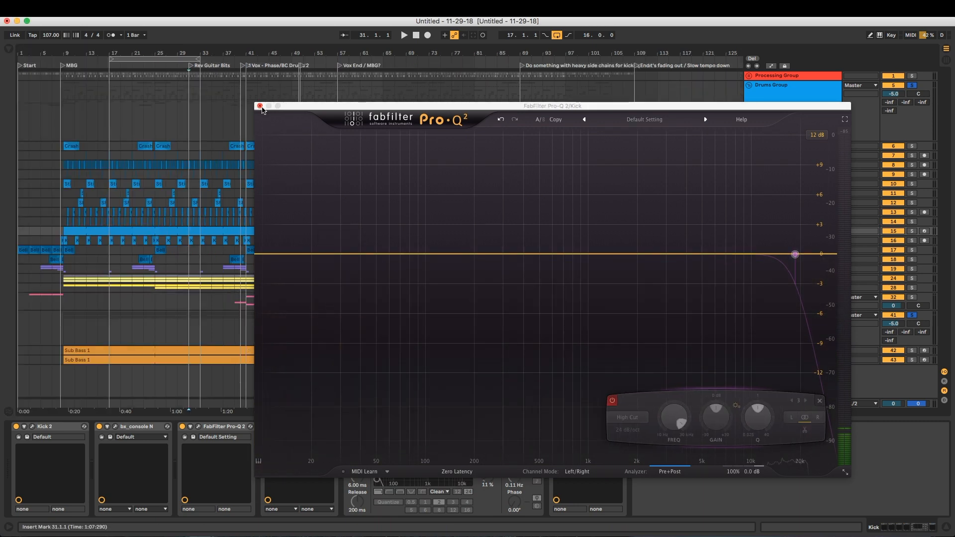
right_click(795, 254)
left_click(825, 315)
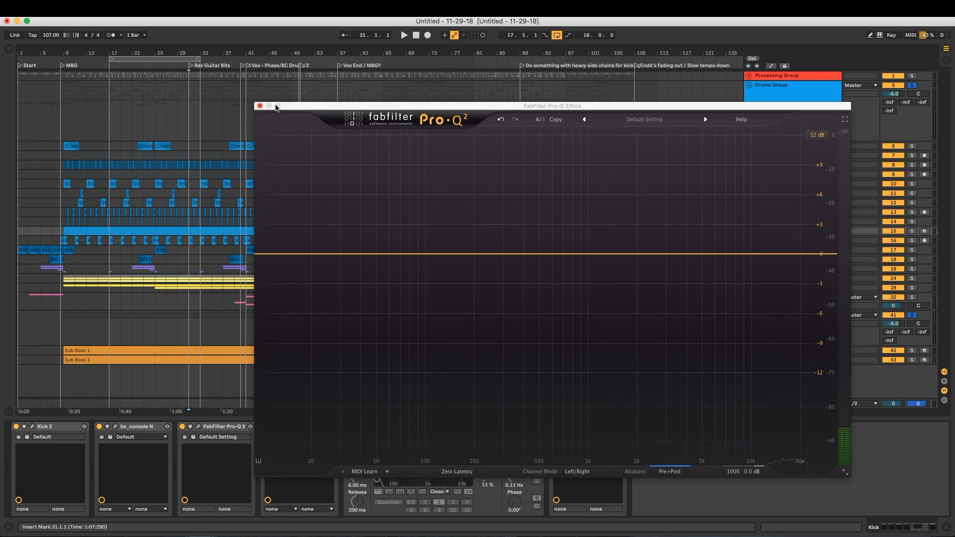
left_click(260, 105)
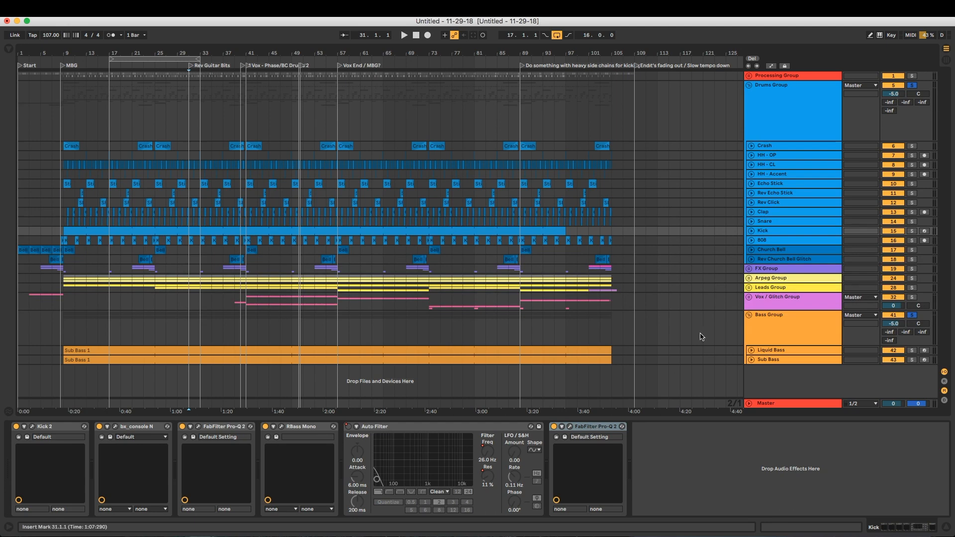
Select the loop region from bar 17 to bar 33 and play it back.
left_click(583, 430)
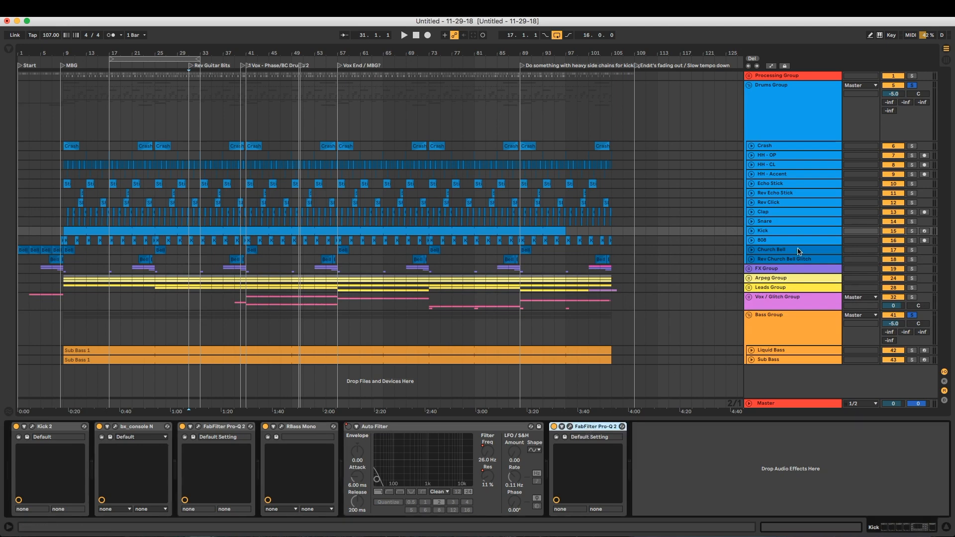
left_click(753, 230)
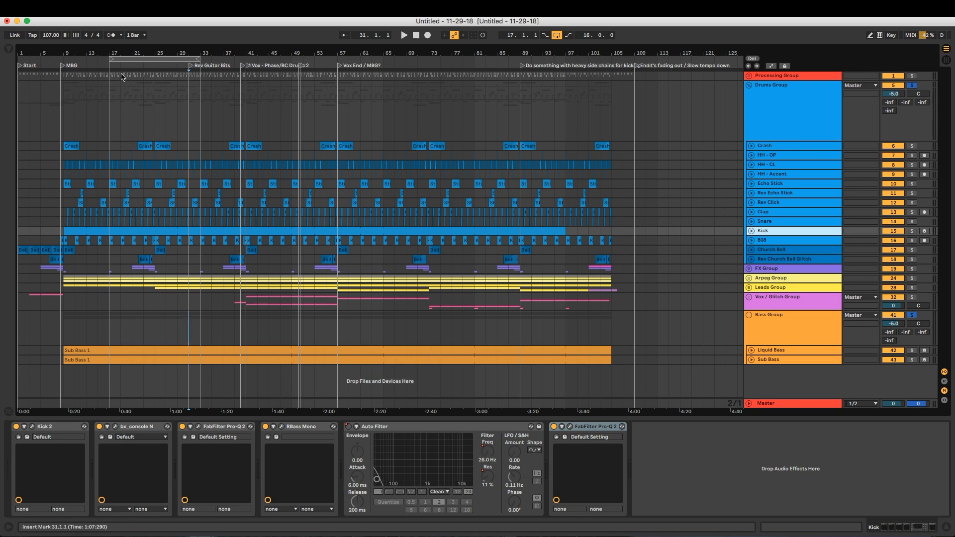
left_click(125, 59)
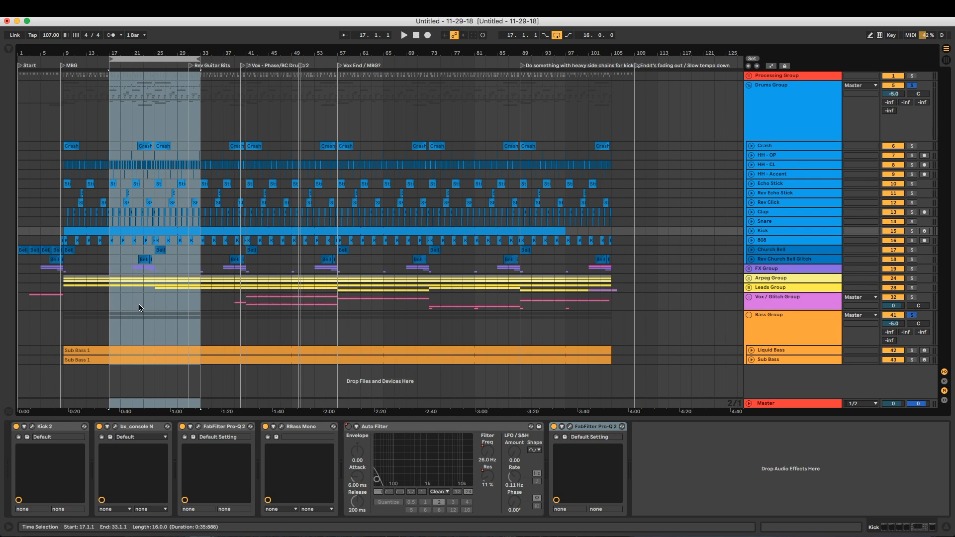
key("space")
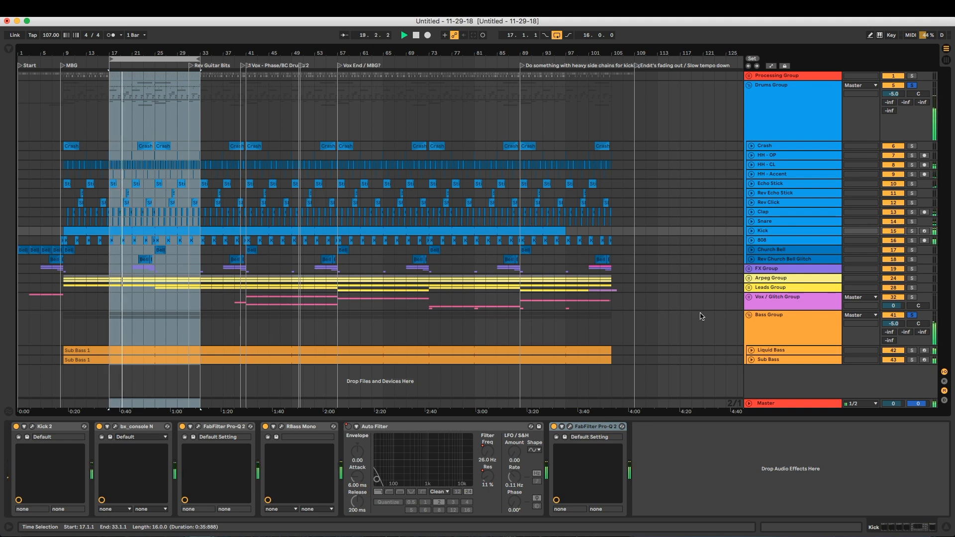
left_click(702, 316)
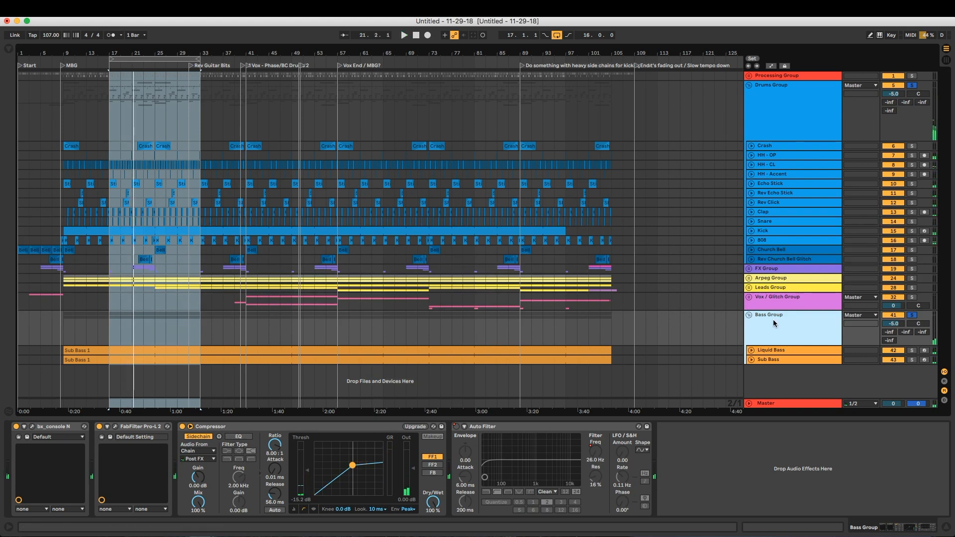
Add three bell boosts to the Kick's last Pro-Q 2: about 70 Hz at +3.2 dB, about 290 Hz at +2.15 dB, and one in the highs.
left_click(774, 230)
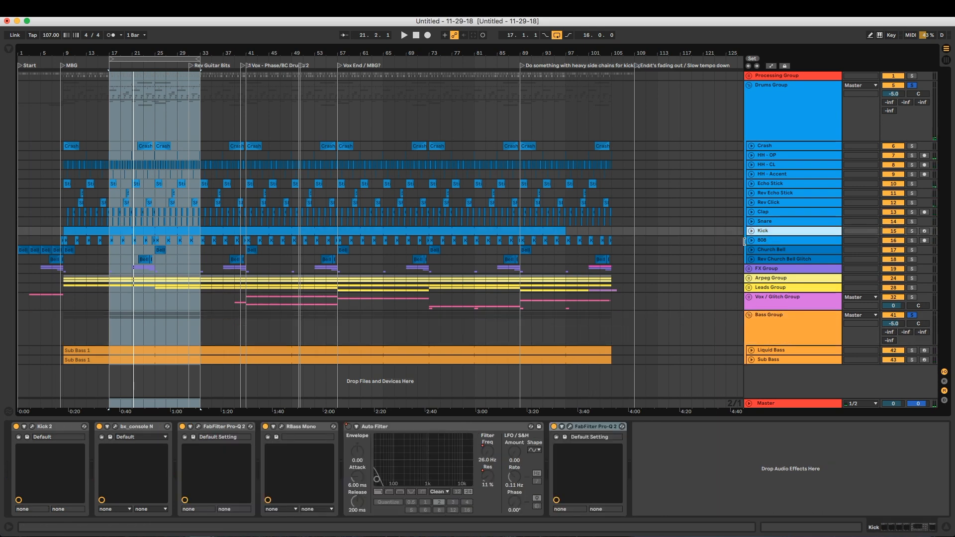
left_click(579, 427)
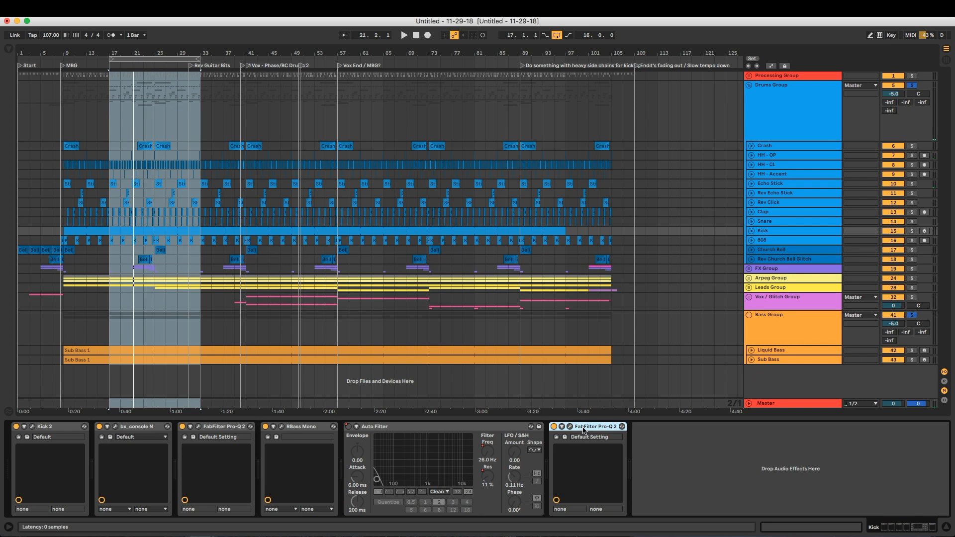
left_click(764, 232)
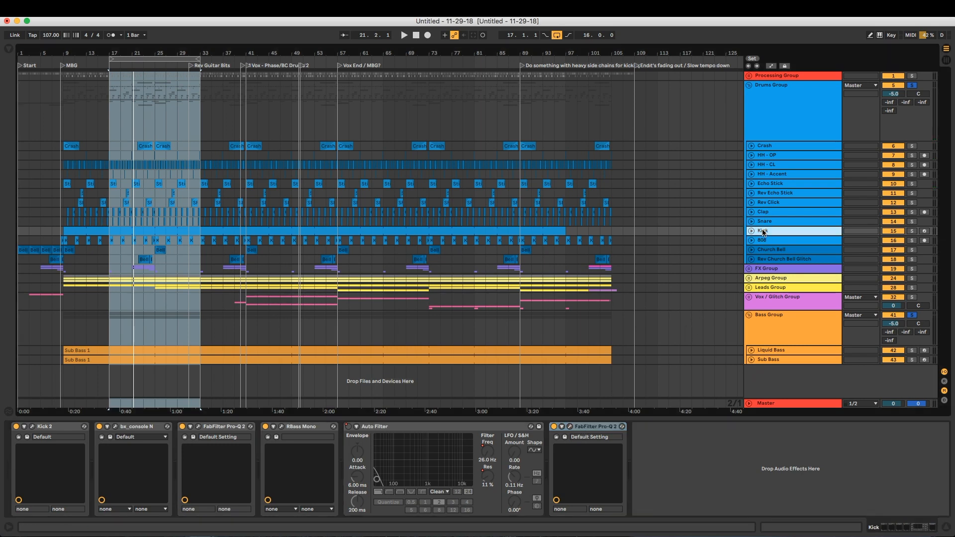
left_click(570, 427)
left_click_drag(323, 255, 400, 222)
right_click(339, 243)
left_click(359, 305)
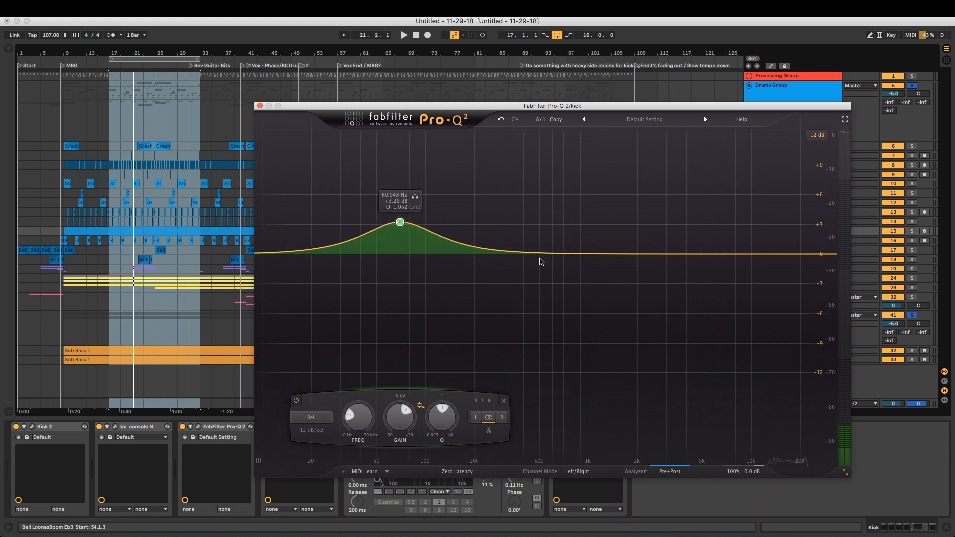
left_click_drag(550, 254, 501, 232)
left_click_drag(745, 255, 723, 245)
Fine-tune the Kick's bell boosts, setting the middle one to about 228 Hz, +1.73 dB and the high one to about 6.5 kHz, +1.19 dB.
left_click_drag(400, 221, 391, 222)
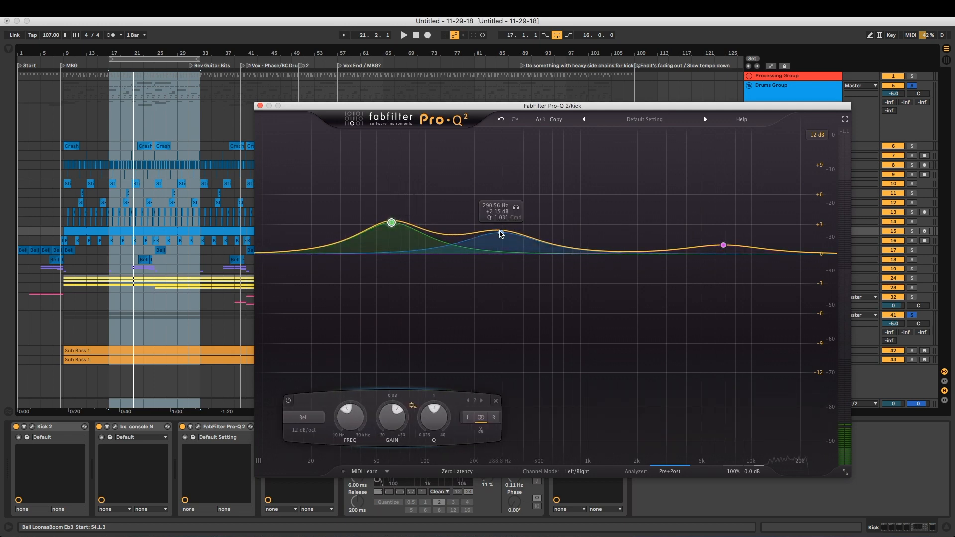
left_click_drag(501, 232, 492, 235)
left_click(724, 246)
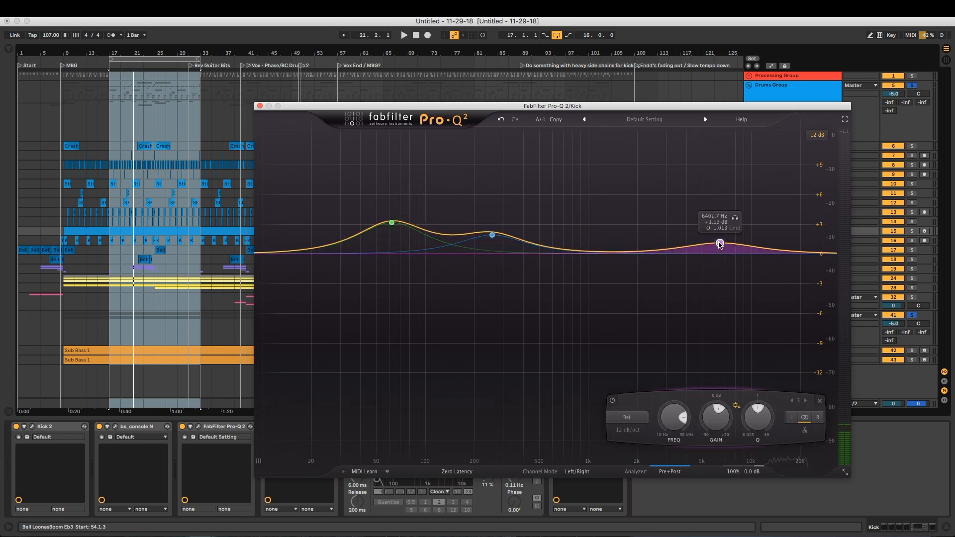
left_click_drag(392, 222, 386, 227)
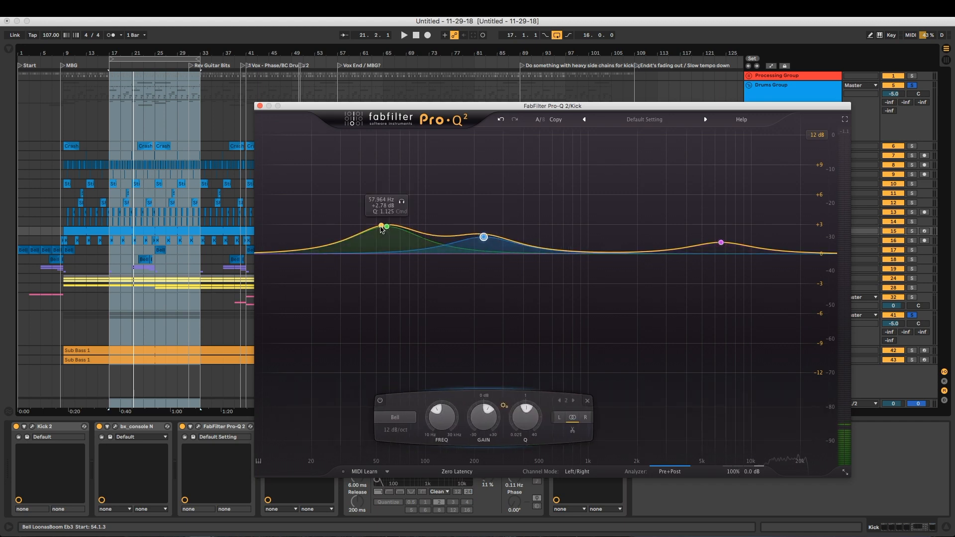
double_click(385, 254)
right_click(385, 254)
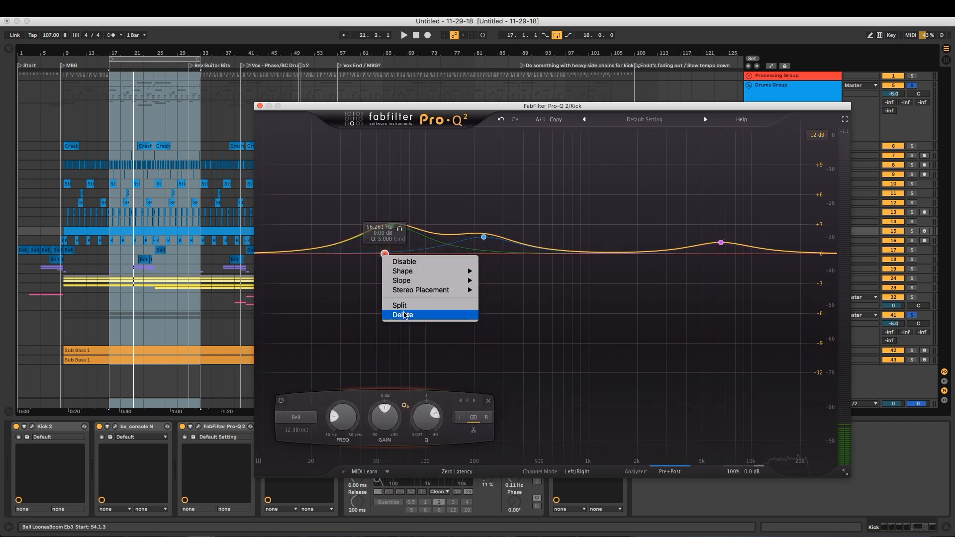
left_click(404, 315)
Shift the Kick's low bell boost to about 66 Hz and +3 dB during loop playback, and close the equalizer.
key("space")
left_click(393, 224)
left_click_drag(393, 224, 395, 225)
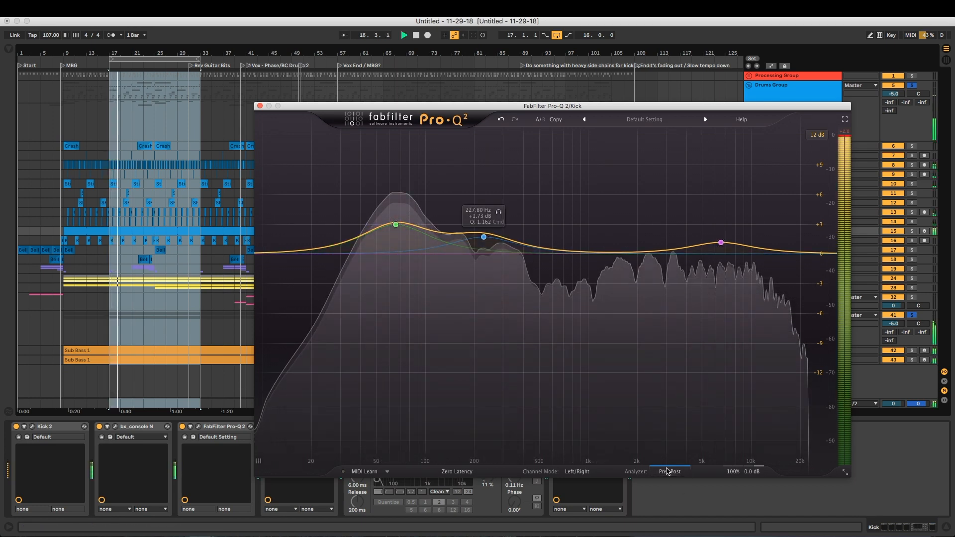
mouse_move(666, 473)
left_click(646, 457)
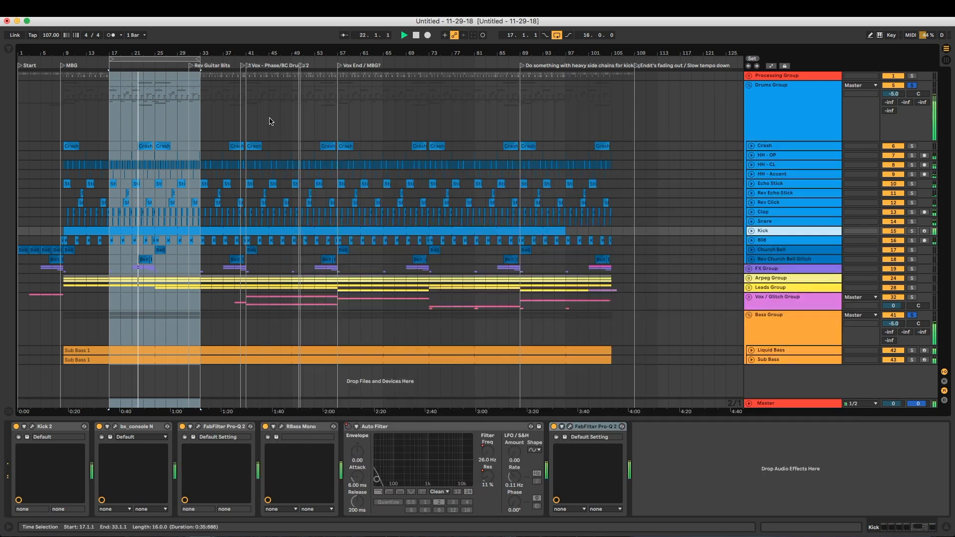
left_click(259, 106)
key("space")
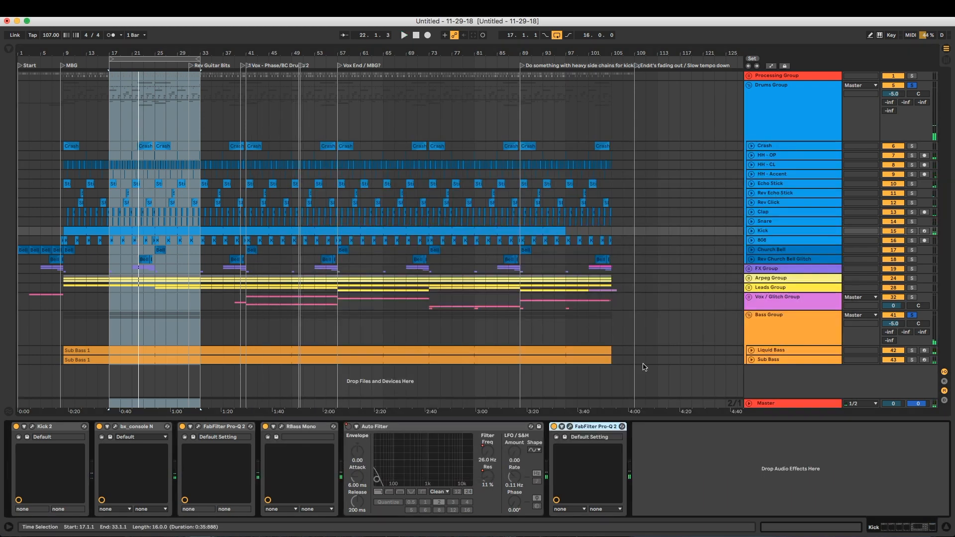
Reopen the Kick's last Pro-Q 2 to review the low bell boost.
left_click(570, 426)
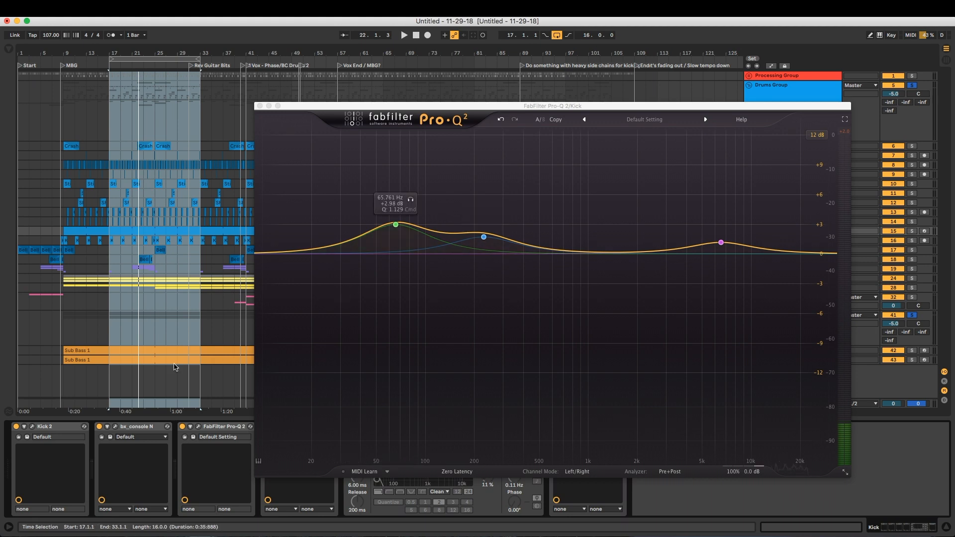
left_click(395, 225)
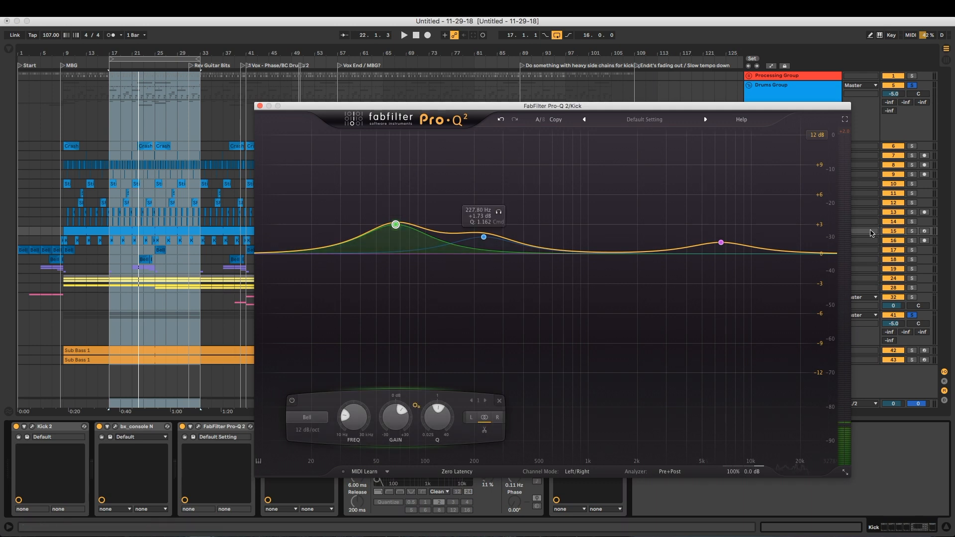
left_click(259, 106)
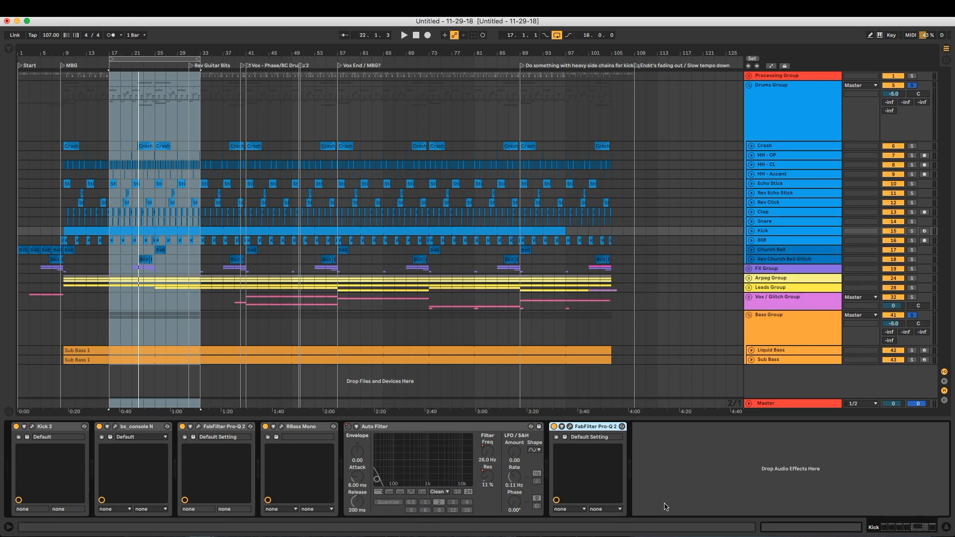
right_click(591, 427)
left_click(606, 439)
left_click(795, 231)
left_click(793, 318)
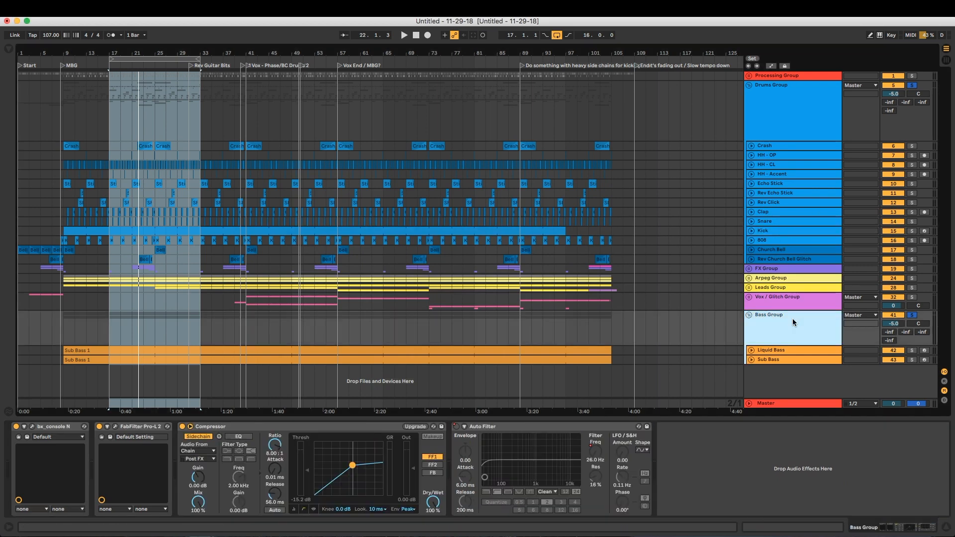
right_click(730, 441)
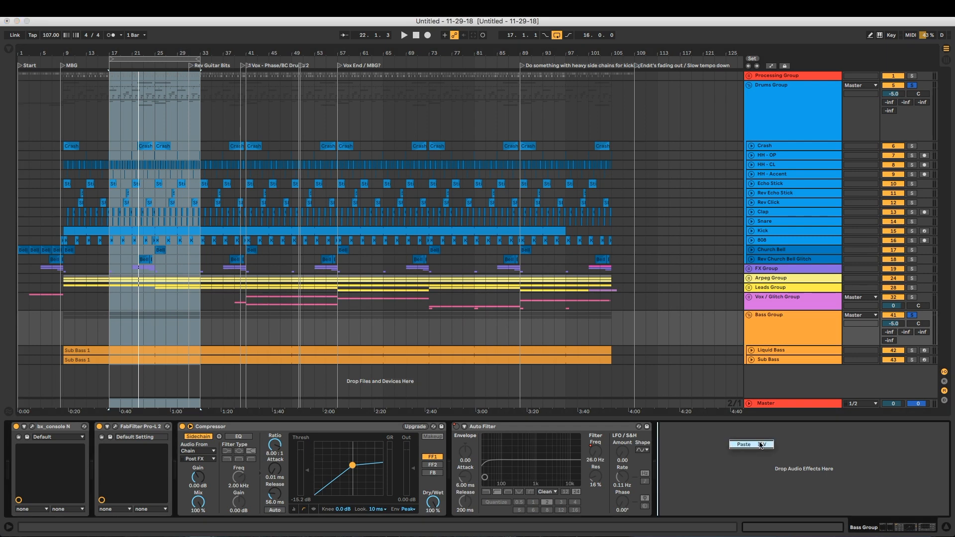
left_click(751, 444)
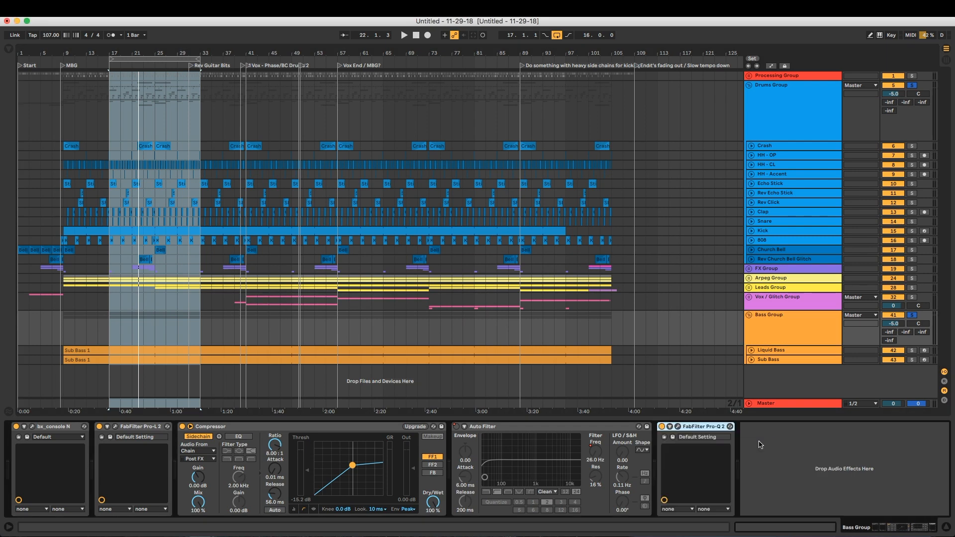
Open the Bass Group's Pro-Q 2, try a gain of -1.73 dB on the middle bell band, and undo it.
left_click(677, 427)
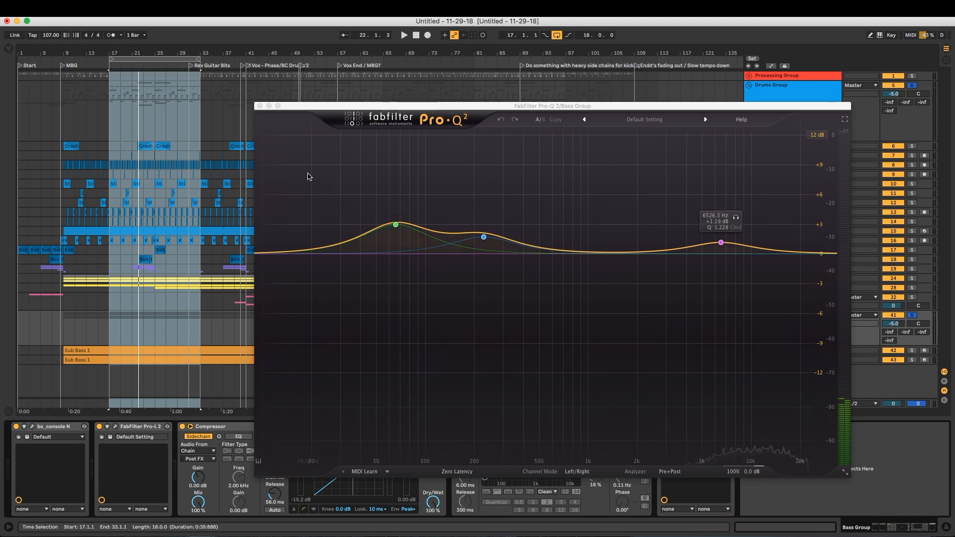
left_click_drag(311, 163, 733, 305)
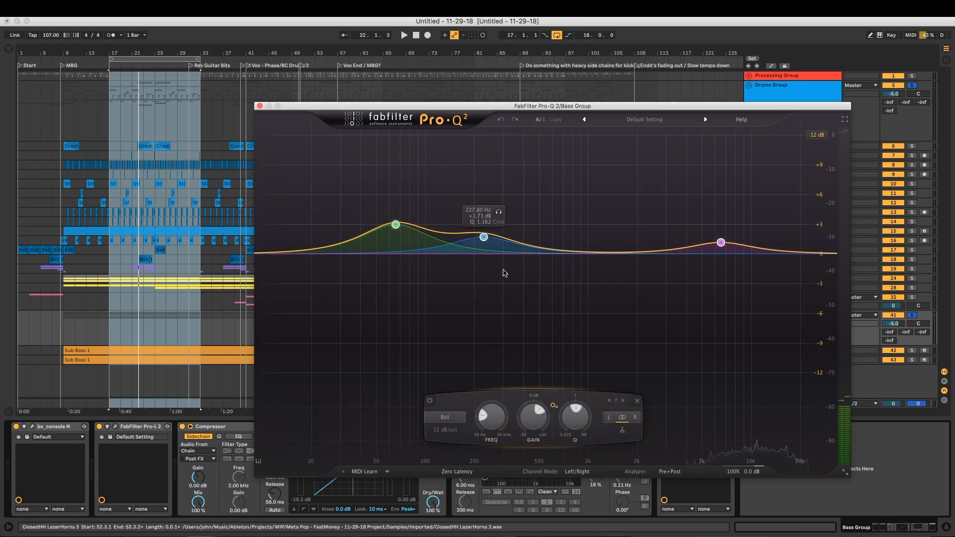
left_click(476, 218)
double_click(477, 215)
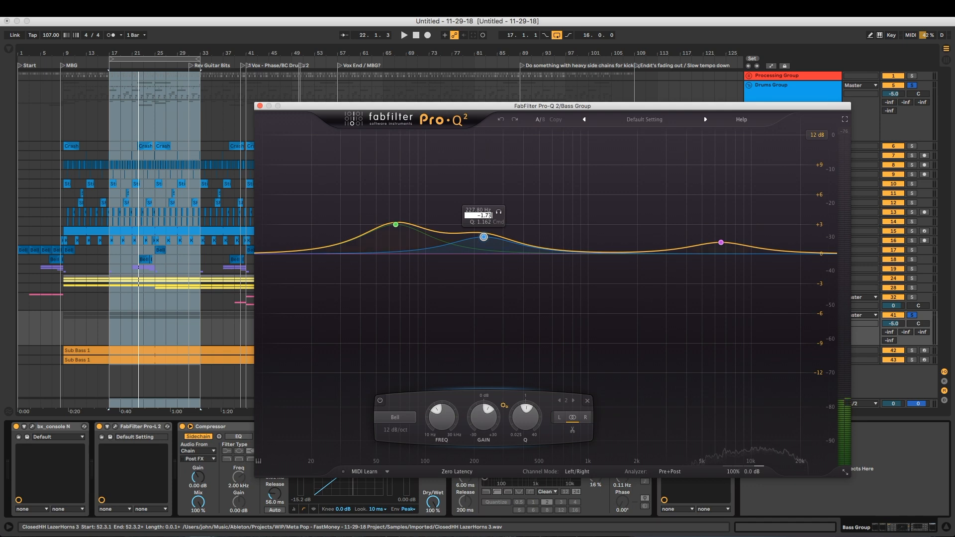
type("-1.73")
key("Return")
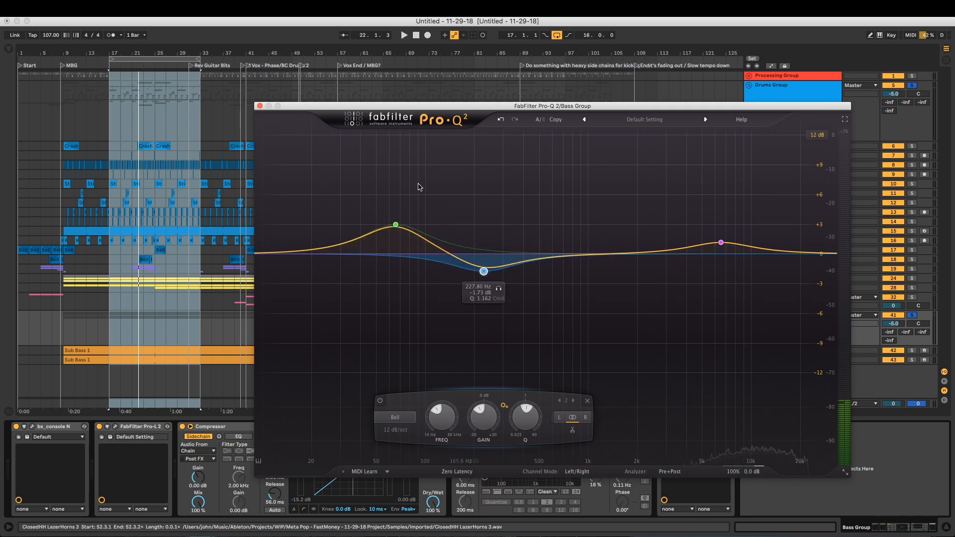
left_click(501, 119)
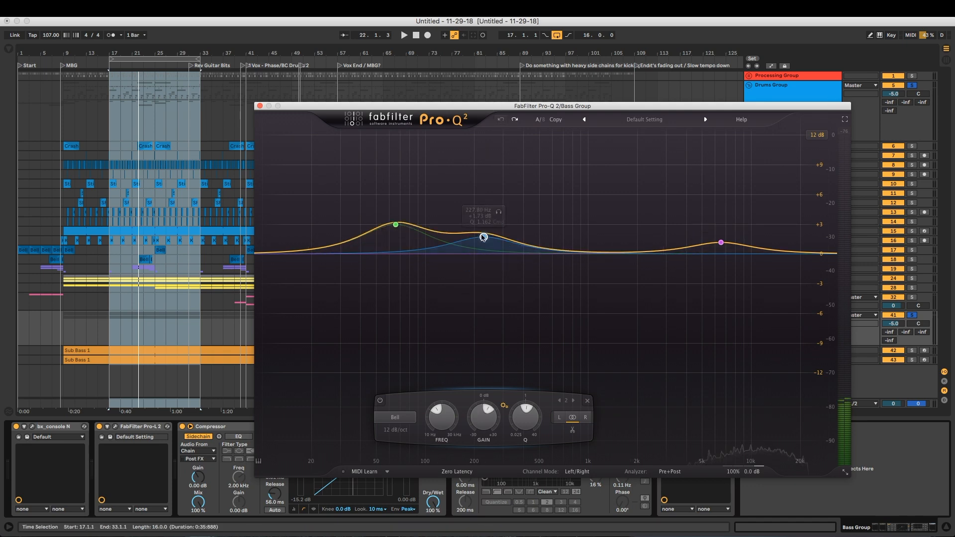
Invert all three bell bands of the Bass Group's Pro-Q 2 together, bringing the low band to about -2.99 dB, and close the equalizer.
left_click(395, 225)
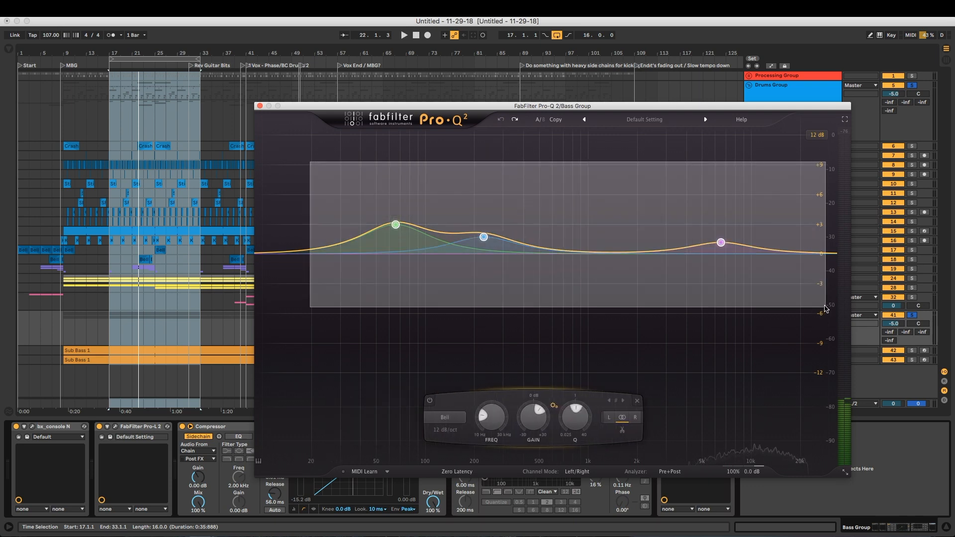
mouse_move(531, 413)
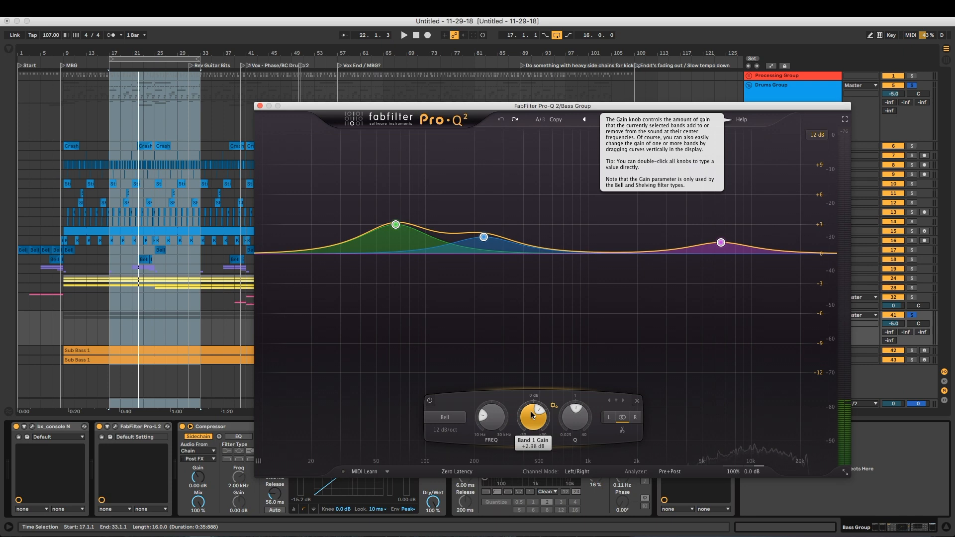
left_click_drag(532, 414, 524, 501)
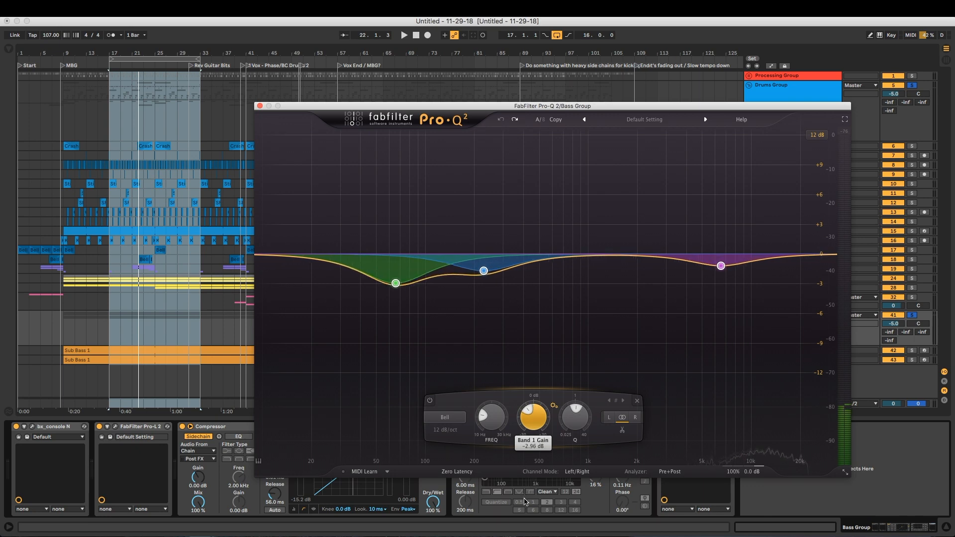
left_click_drag(525, 502, 526, 502)
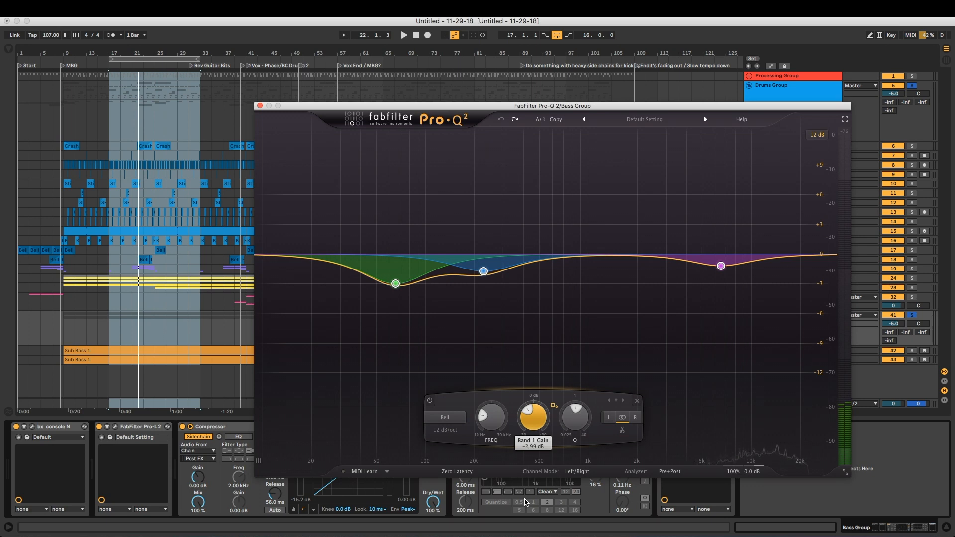
left_click_drag(526, 502, 527, 502)
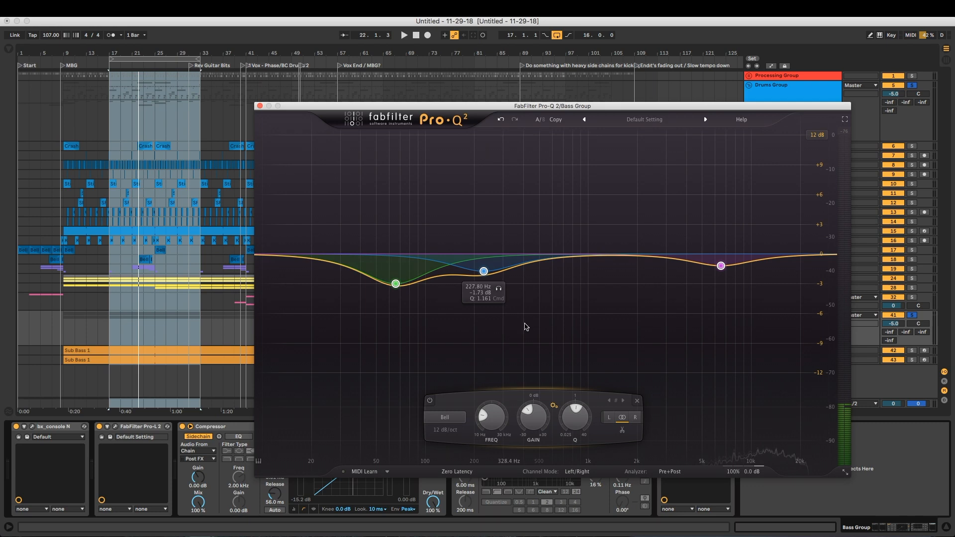
left_click(259, 106)
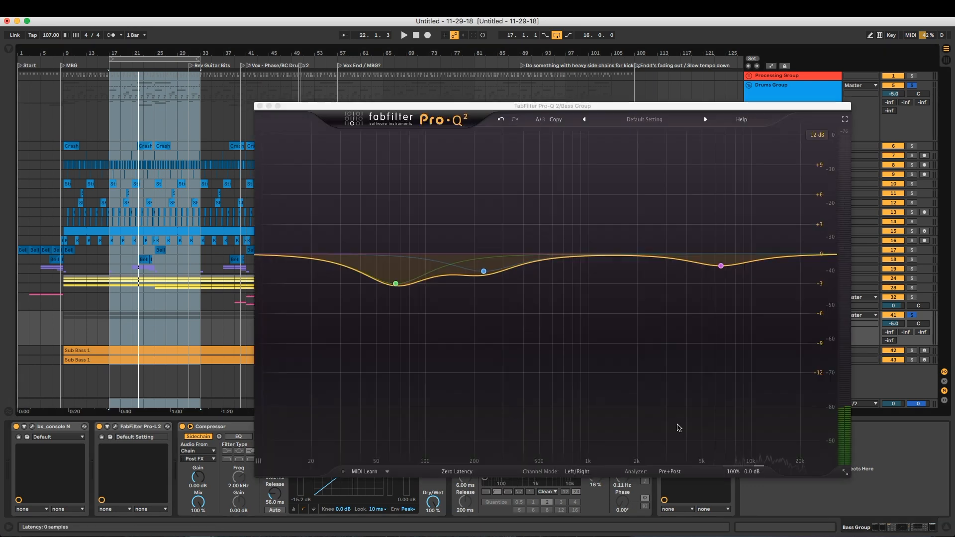
left_click(678, 426)
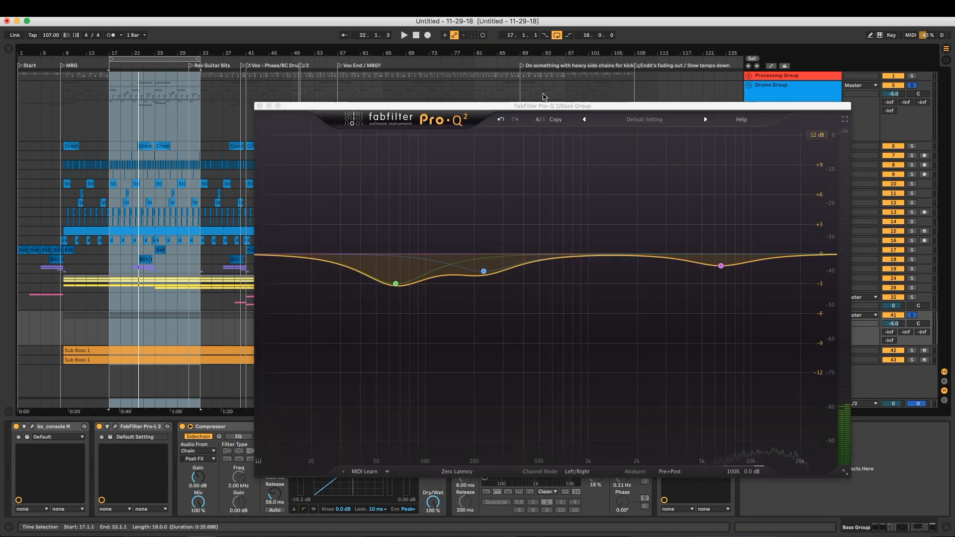
left_click(256, 107)
Play the loop with the Kick's last Pro-Q 2 open and watch its spectrum and output level.
left_click(816, 100)
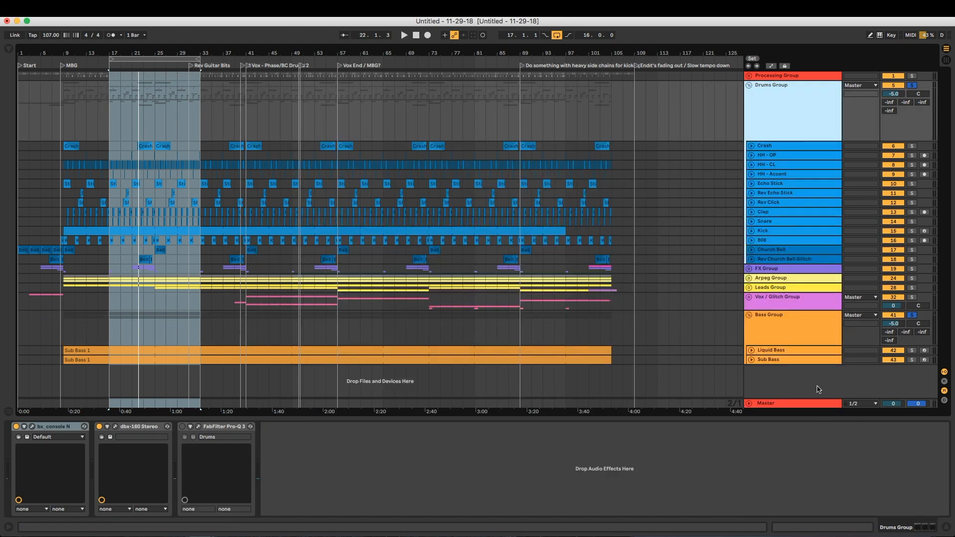
left_click(774, 230)
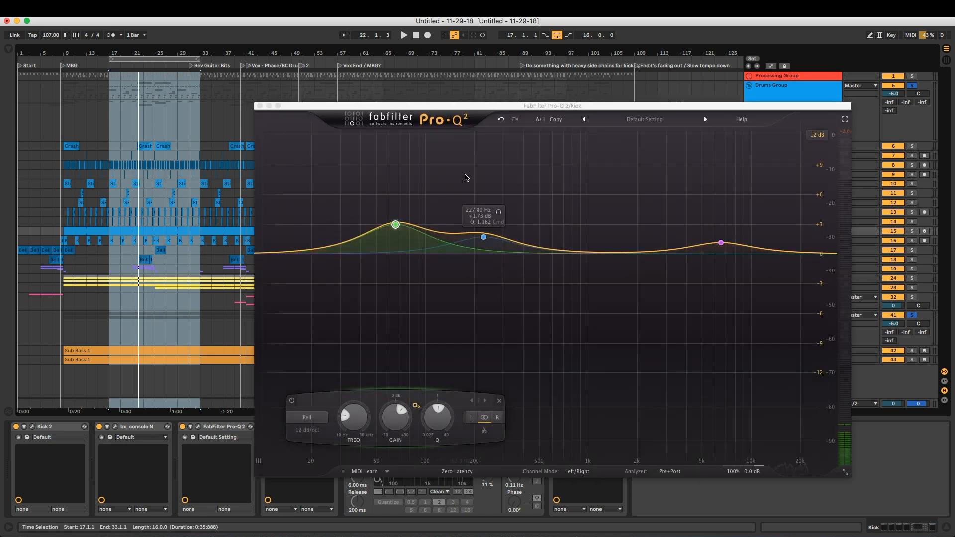
left_click_drag(484, 107, 312, 91)
key("space")
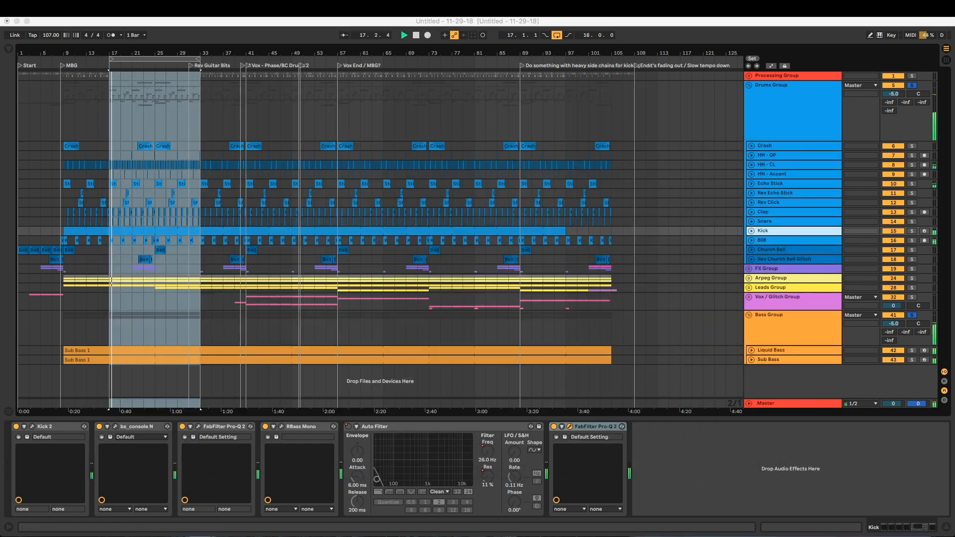
left_click(834, 99)
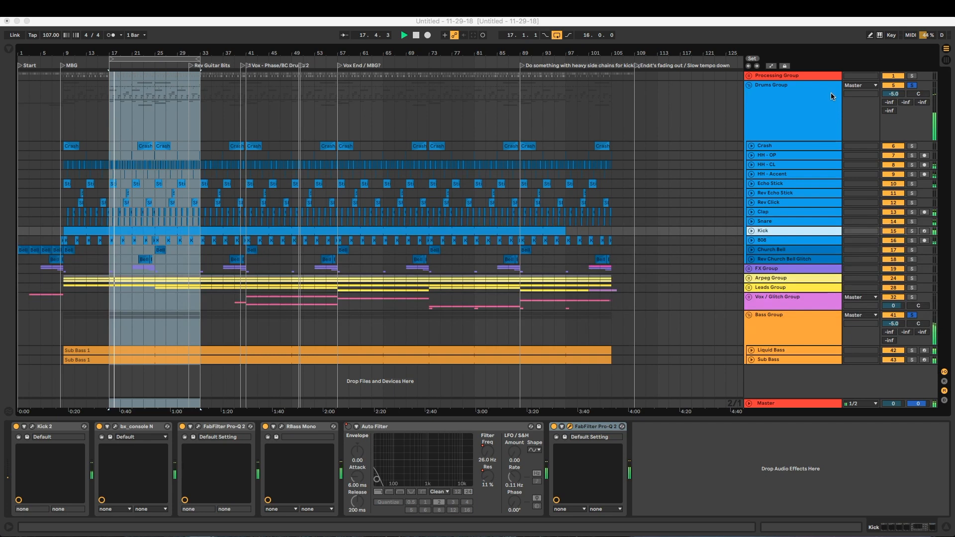
left_click(678, 198)
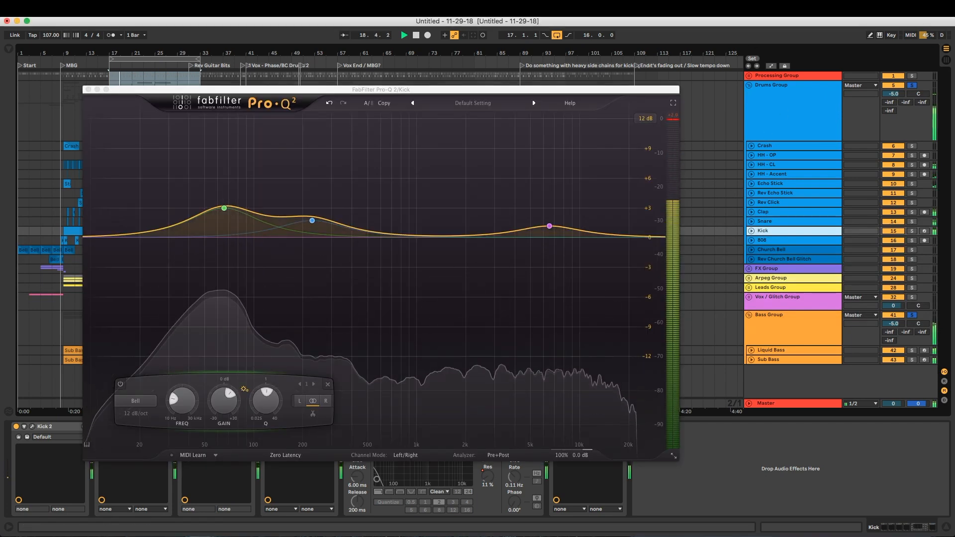
left_click(224, 208)
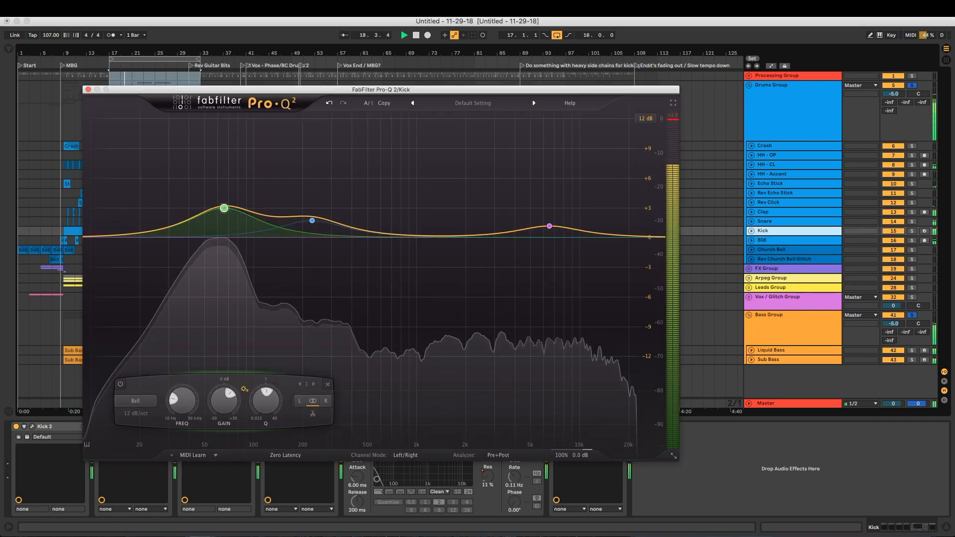
left_click(648, 173)
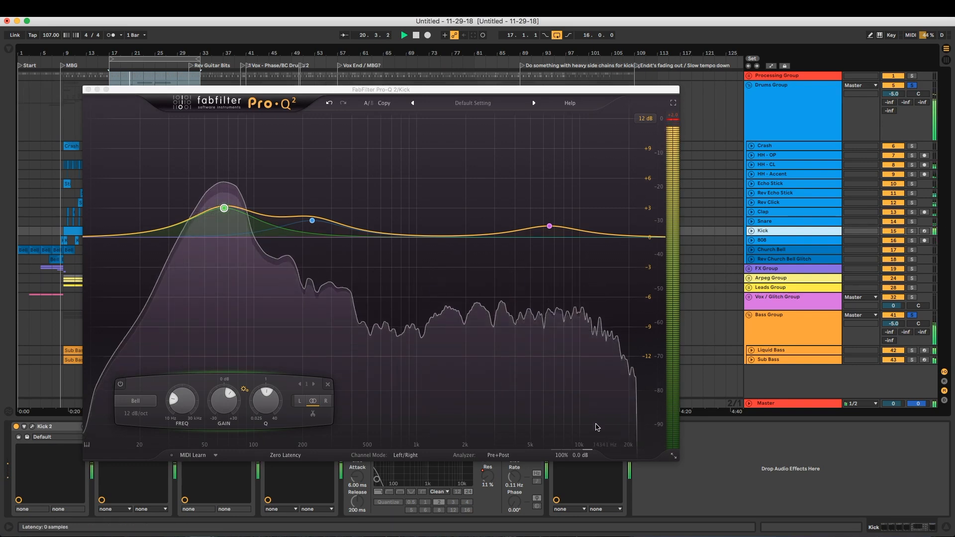
Set the output level of the Kick's last Pro-Q 2 to -2.20 dB and close the equalizer.
mouse_move(574, 455)
double_click(570, 419)
type("-2.20 dB")
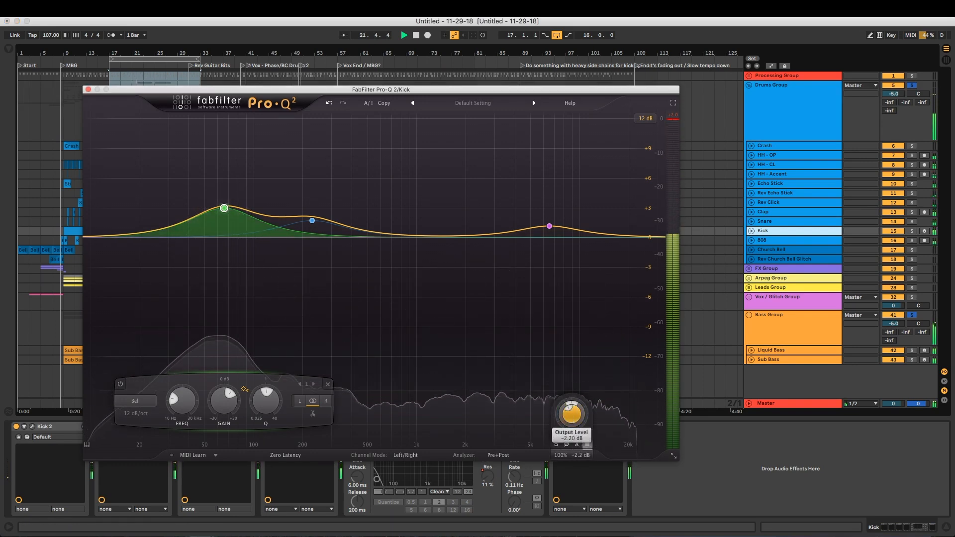
key("Return")
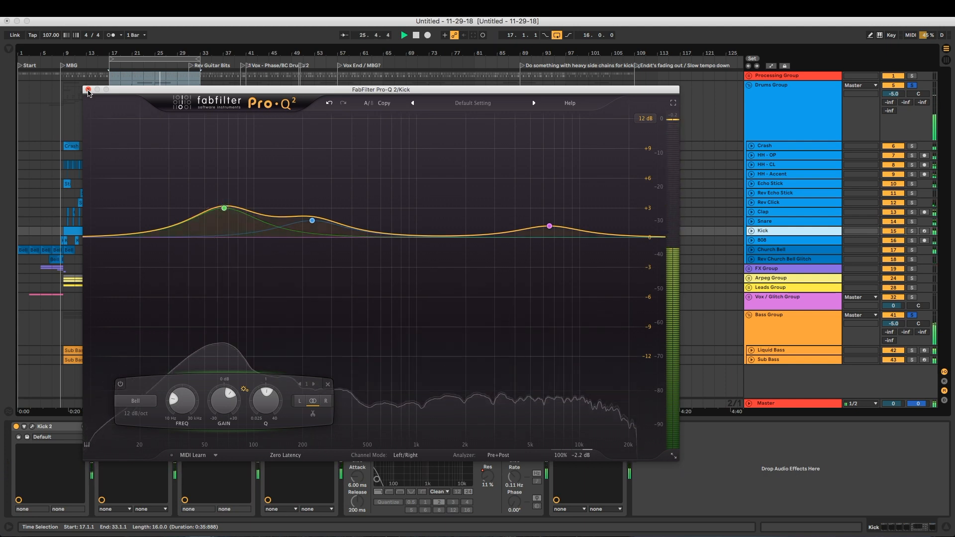
left_click(89, 90)
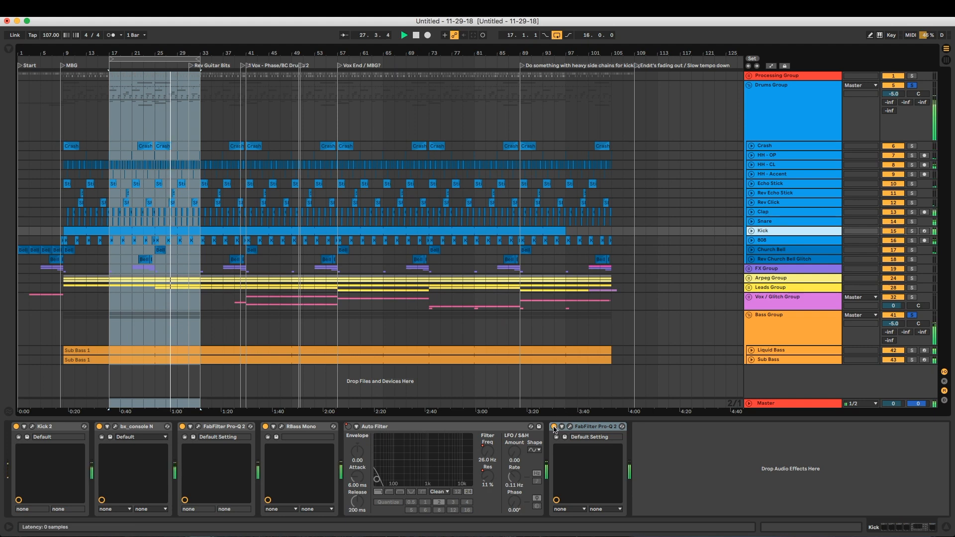
Review the Bass Group's Pro-Q 2 during playback and compare the Kick with its last Pro-Q 2 bypassed and enabled.
left_click(583, 427)
left_click(772, 336)
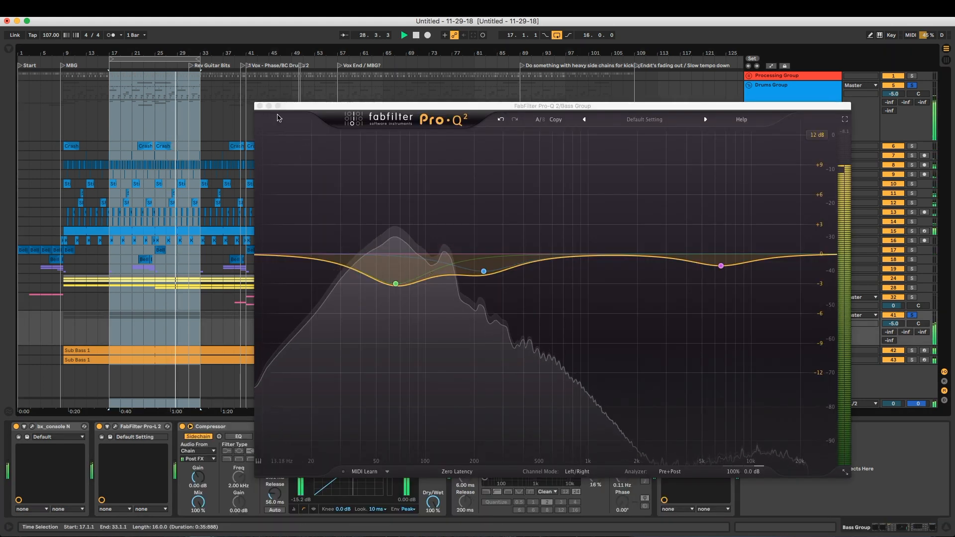
left_click(259, 106)
left_click(696, 427)
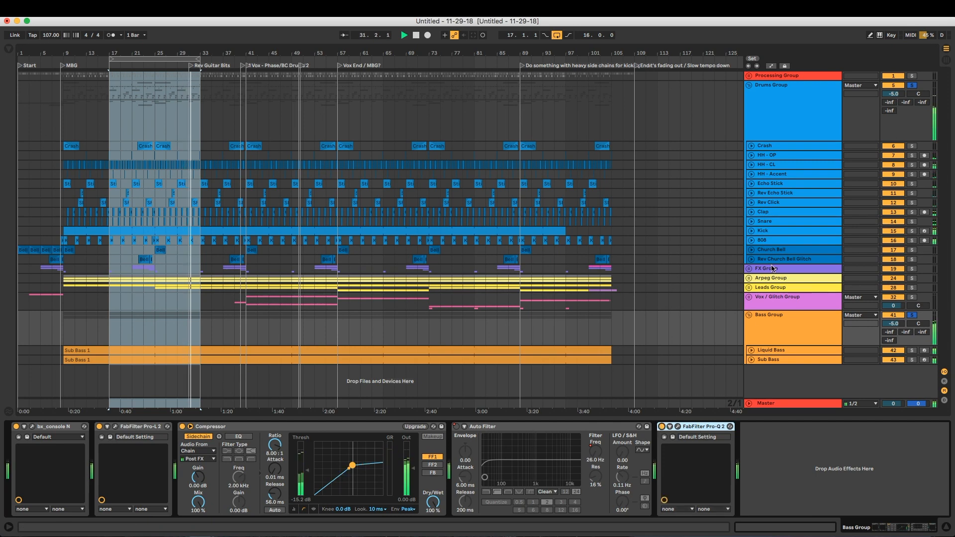
left_click(766, 230)
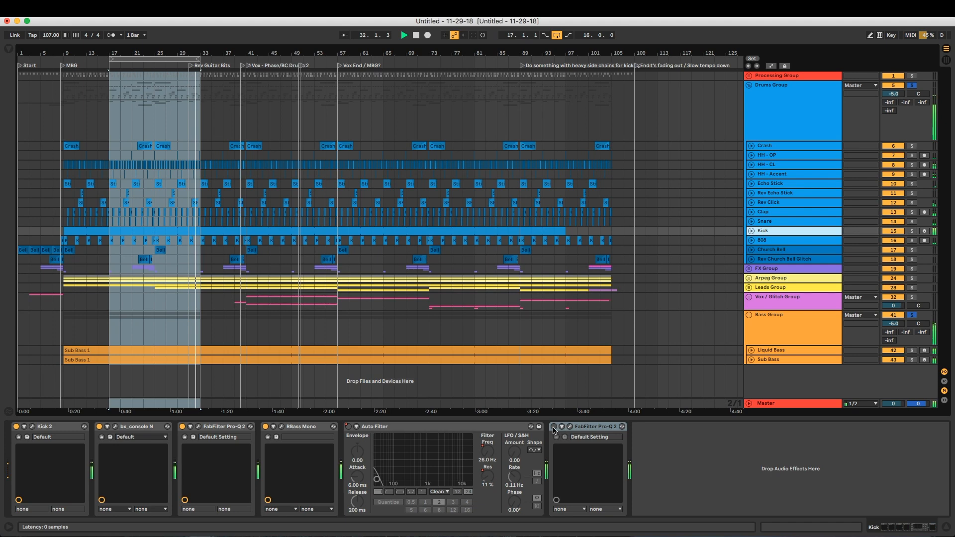
left_click(573, 436)
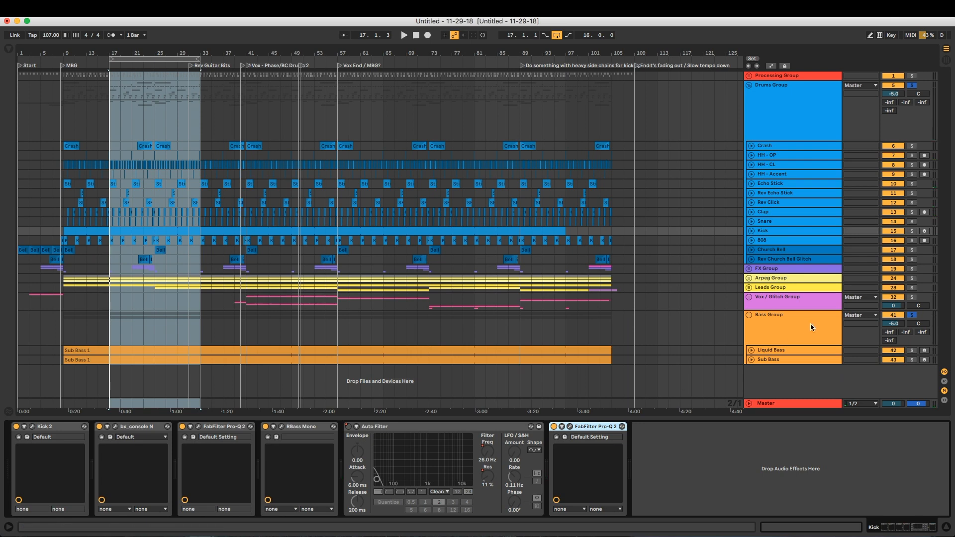
left_click(794, 330)
left_click(766, 231)
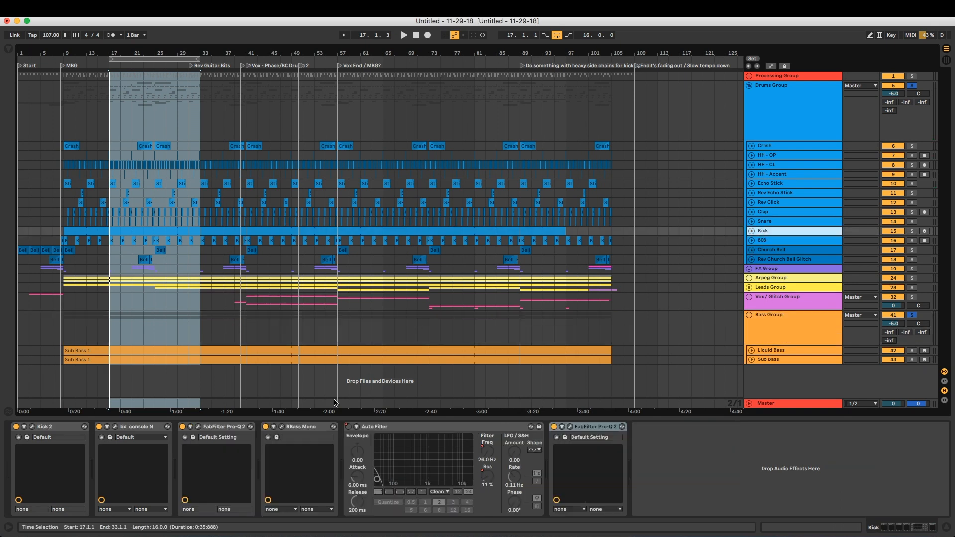
left_click_drag(312, 441, 557, 433)
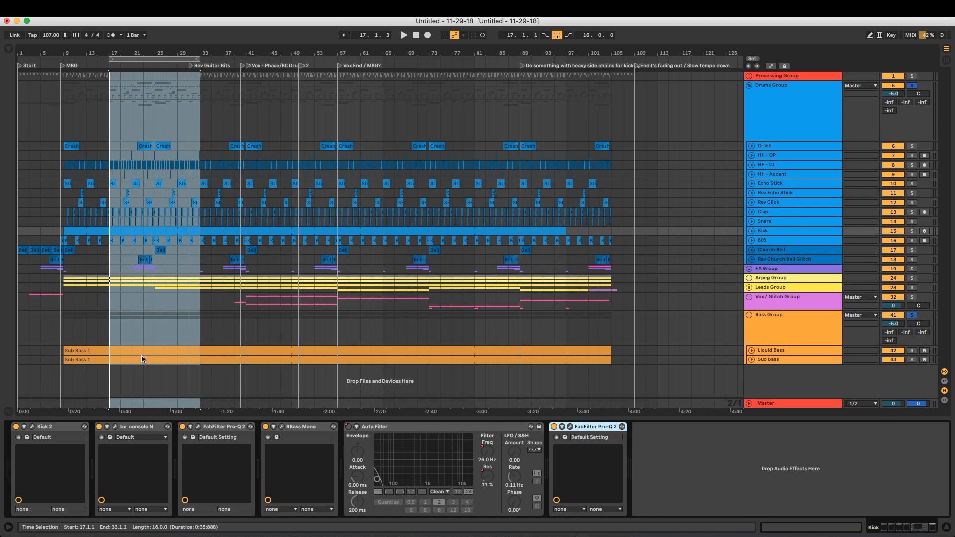
left_click(748, 361)
left_click(695, 426)
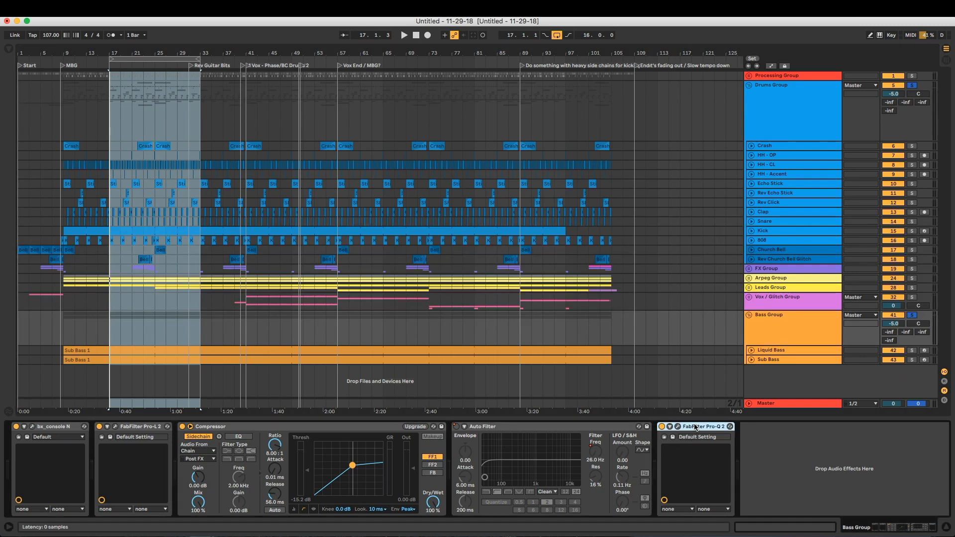
key("Delete")
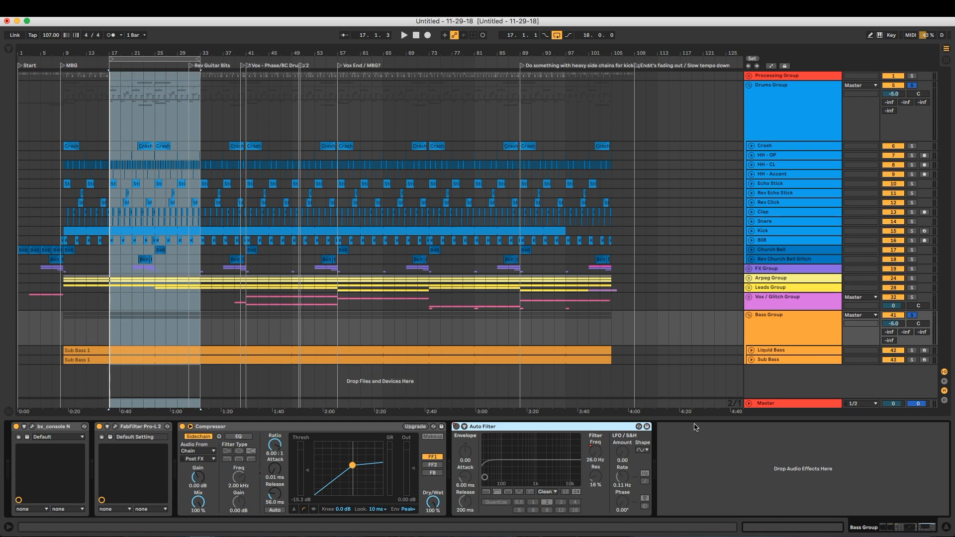
Try raising the Bass Group Compressor's threshold to -12.0 dB, and undo the change.
left_click_drag(309, 475, 308, 468)
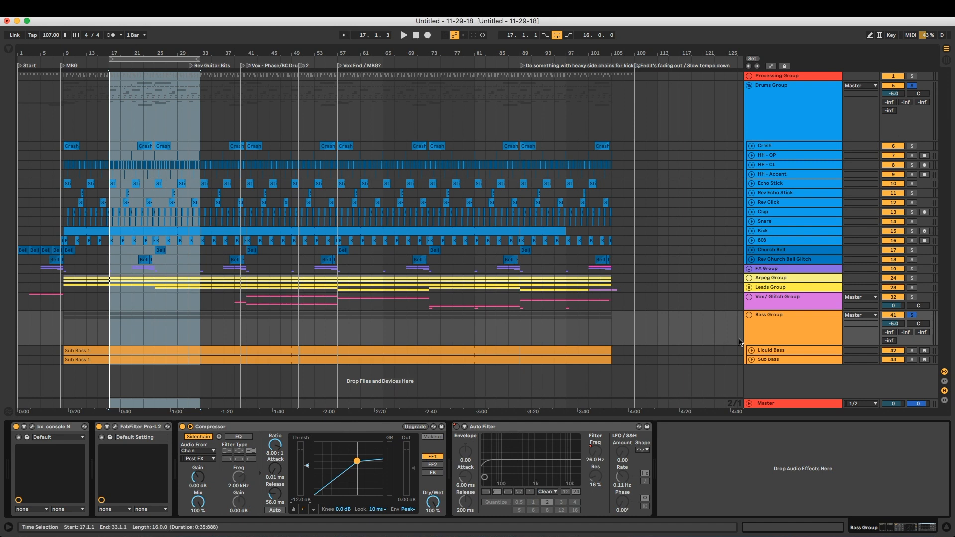
key("super+z")
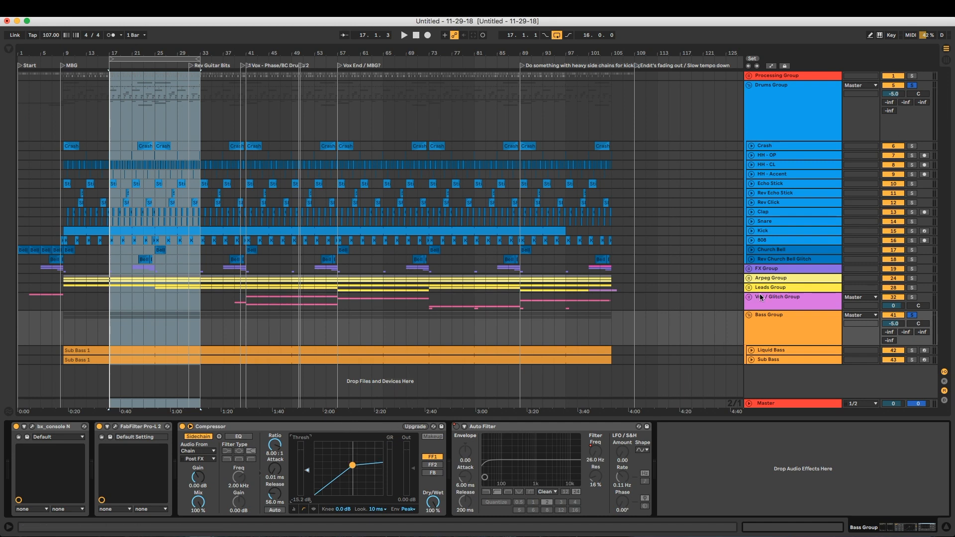
Show the browser and add FabFilter Pro-Q 3 from the FabFilter plug-ins to the Kick track.
left_click(790, 126)
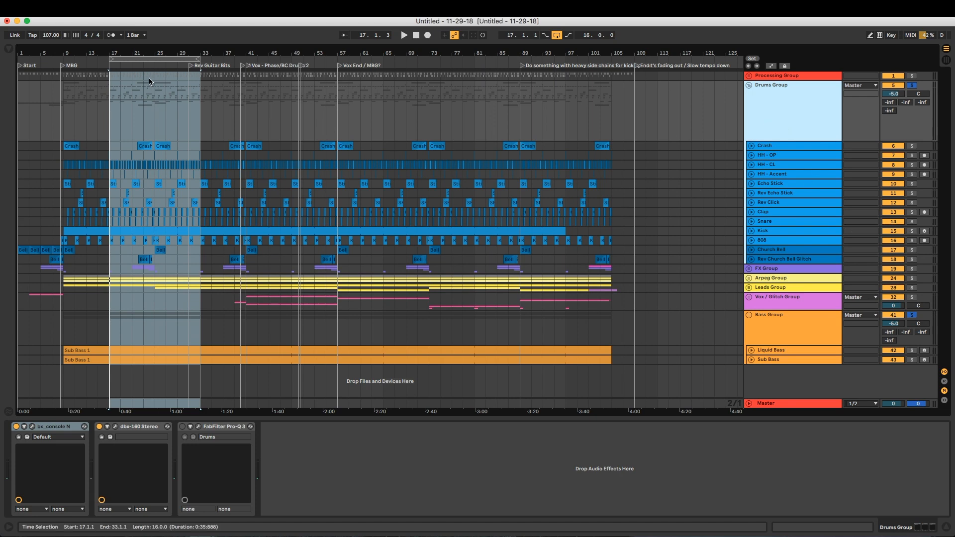
left_click(9, 50)
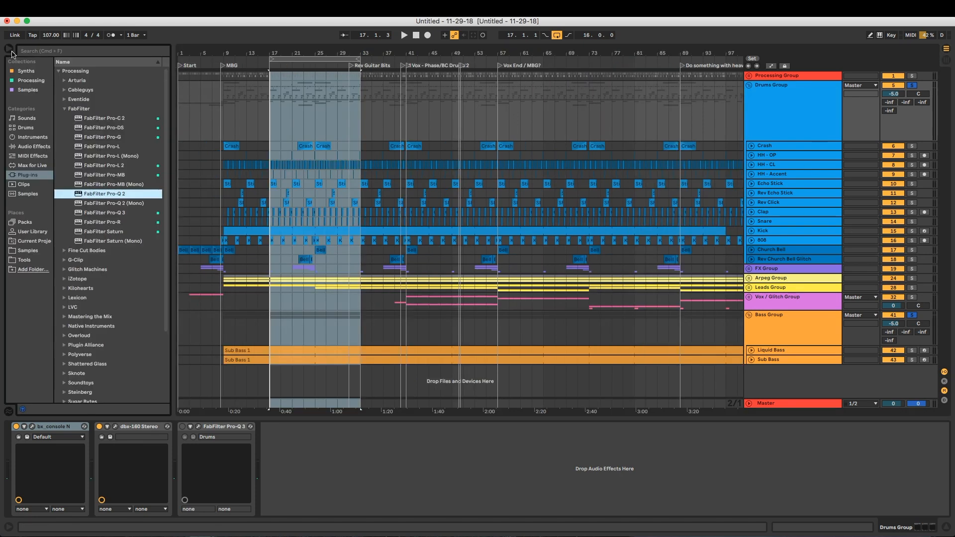
left_click(108, 214)
left_click_drag(243, 211, 796, 249)
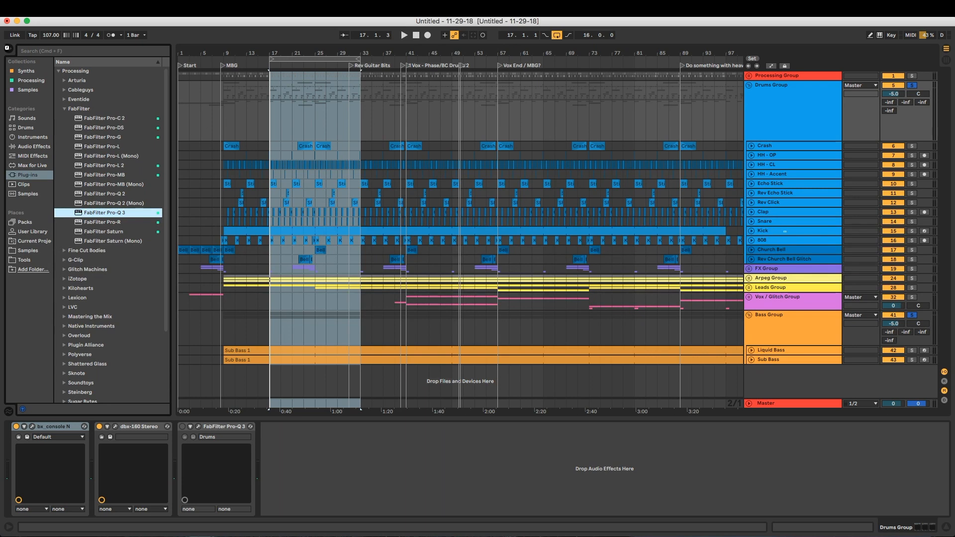
Hide the browser and add three bell boosts to the Kick's Pro-Q 3 at about 62 Hz, 250 Hz and 5.4 kHz.
left_click(8, 48)
left_click_drag(294, 97, 415, 98)
left_click_drag(326, 238, 344, 221)
left_click_drag(444, 238, 443, 226)
left_click_drag(661, 239, 663, 228)
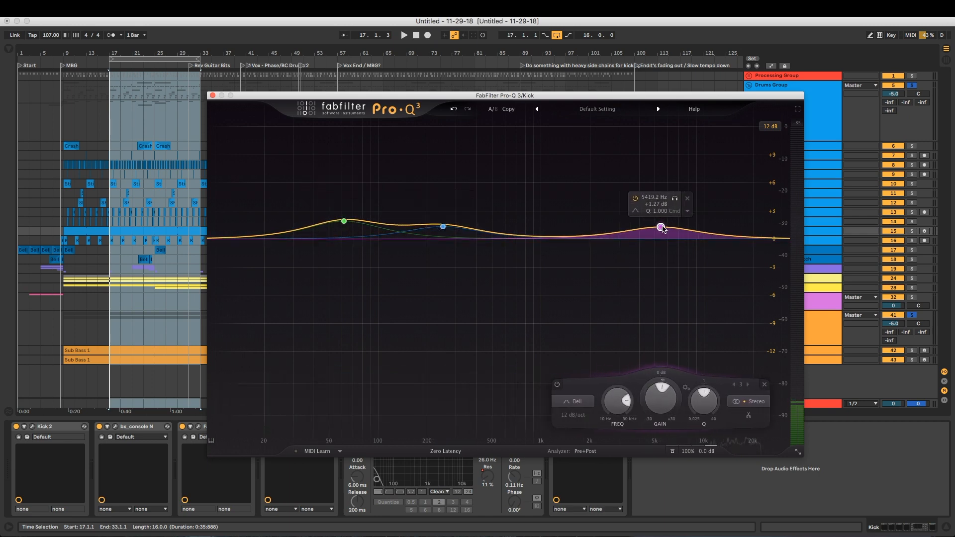
Refine the Kick's Pro-Q 3 boosts, with the middle band about +1.7 dB at 265 Hz and the high band about +1.3 dB at 6.1 kHz.
key("space")
left_click(344, 221)
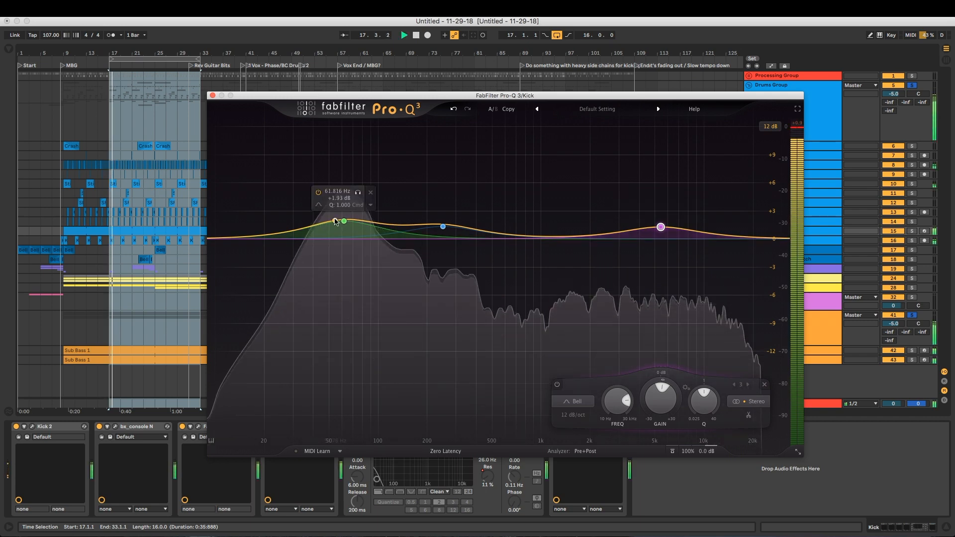
left_click_drag(343, 221, 344, 217)
left_click(481, 222)
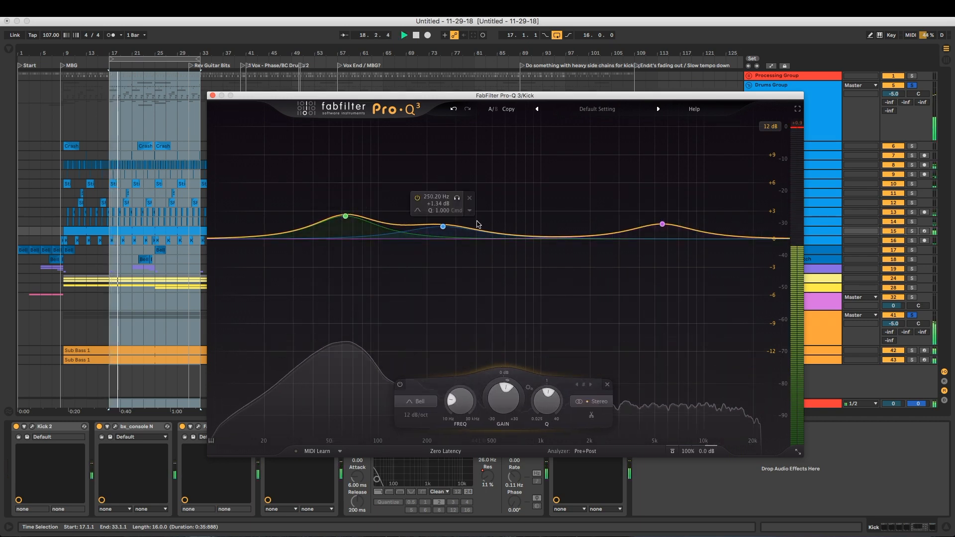
key("space")
left_click_drag(444, 228, 447, 223)
left_click(663, 225)
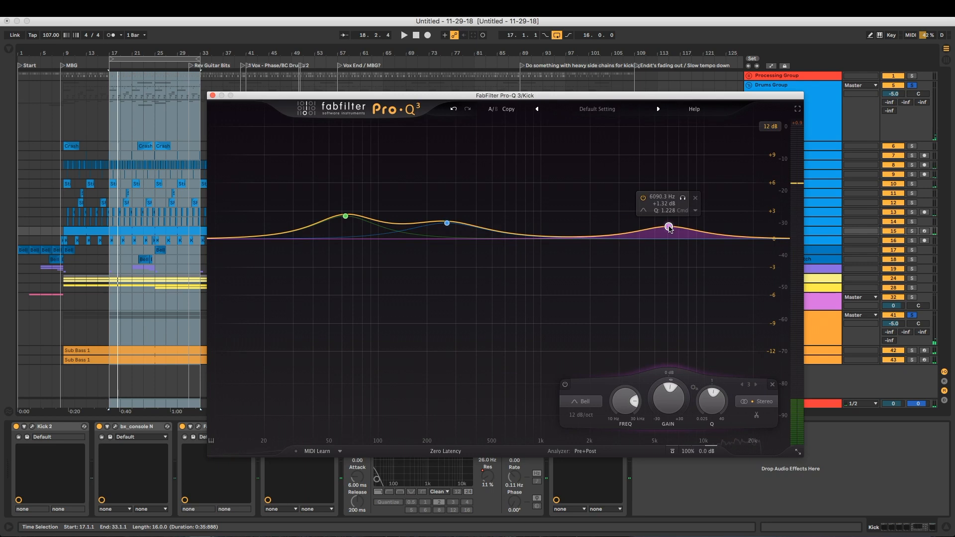
left_click(212, 95)
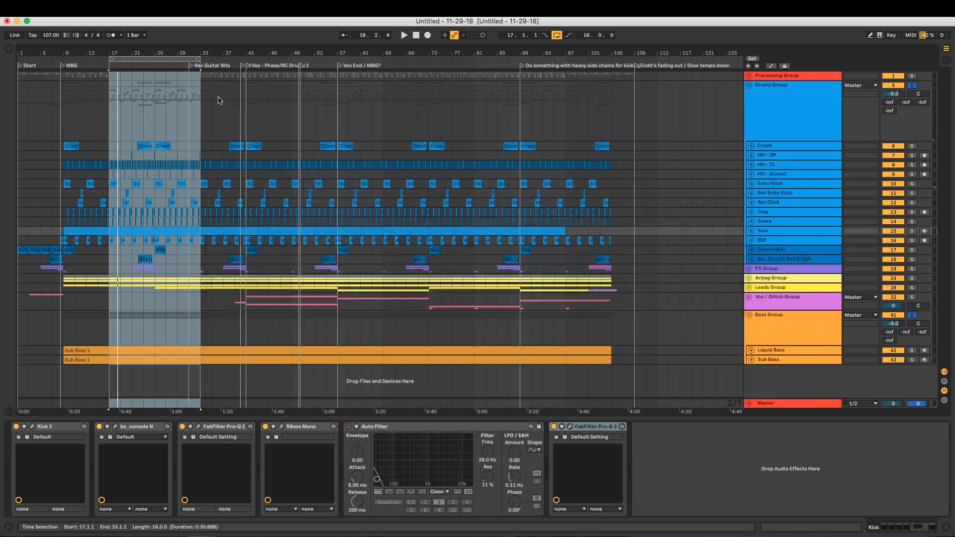
right_click(587, 427)
left_click(601, 438)
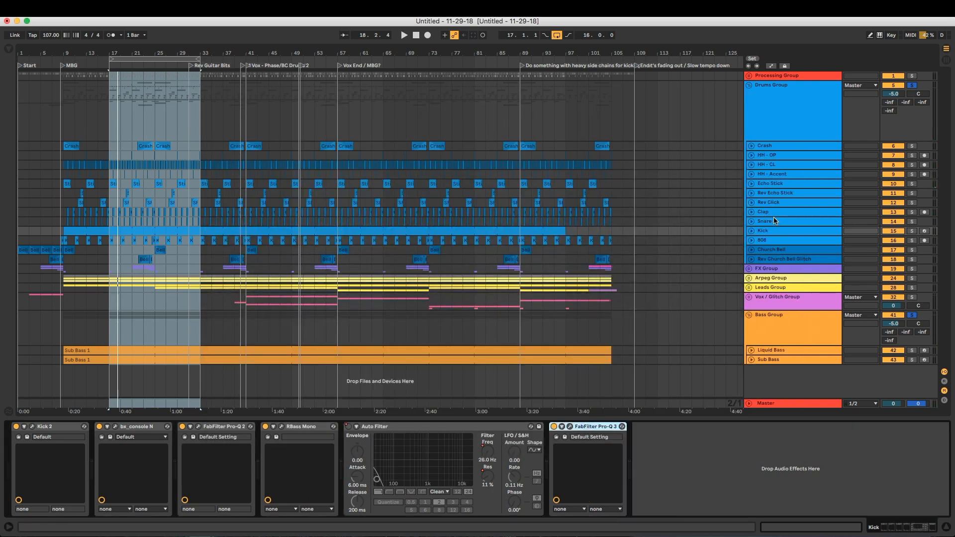
left_click(780, 319)
right_click(726, 432)
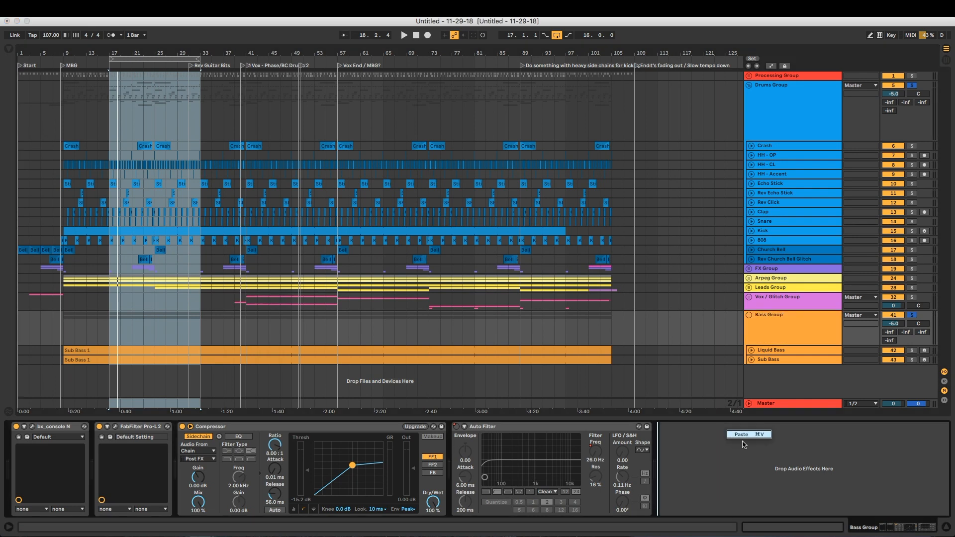
left_click(746, 435)
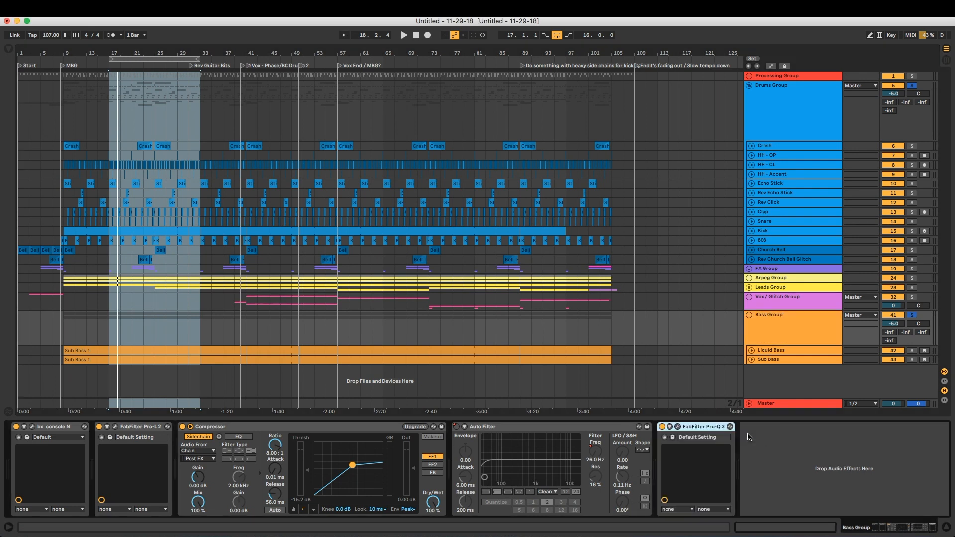
Invert the gain of all three bands in the Bass Group's Pro-Q 3 and play back the loop.
left_click(677, 426)
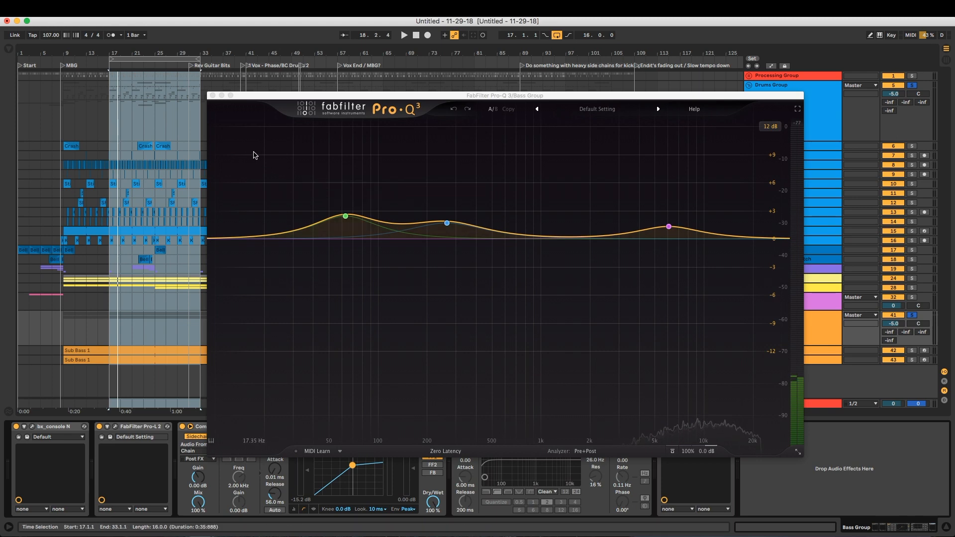
left_click_drag(249, 147, 753, 303)
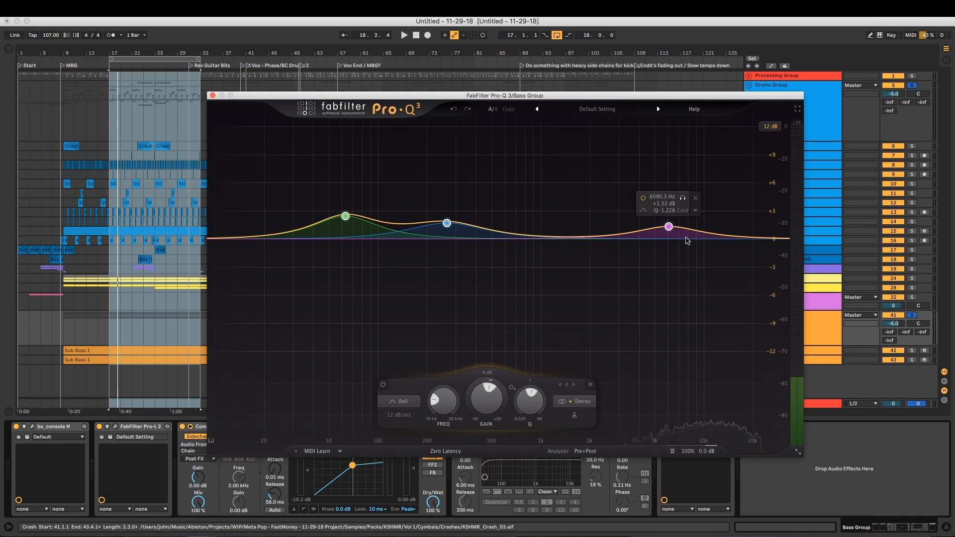
right_click(668, 226)
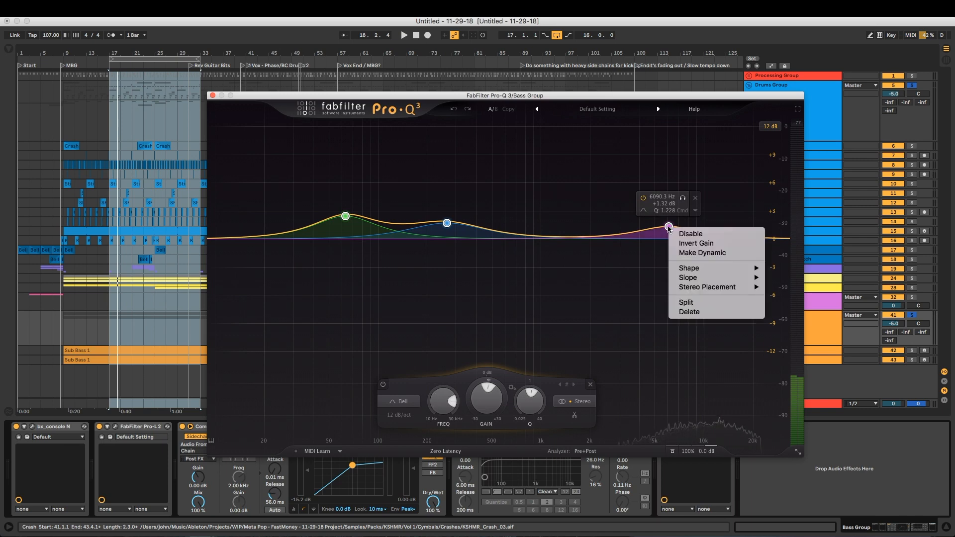
left_click(705, 247)
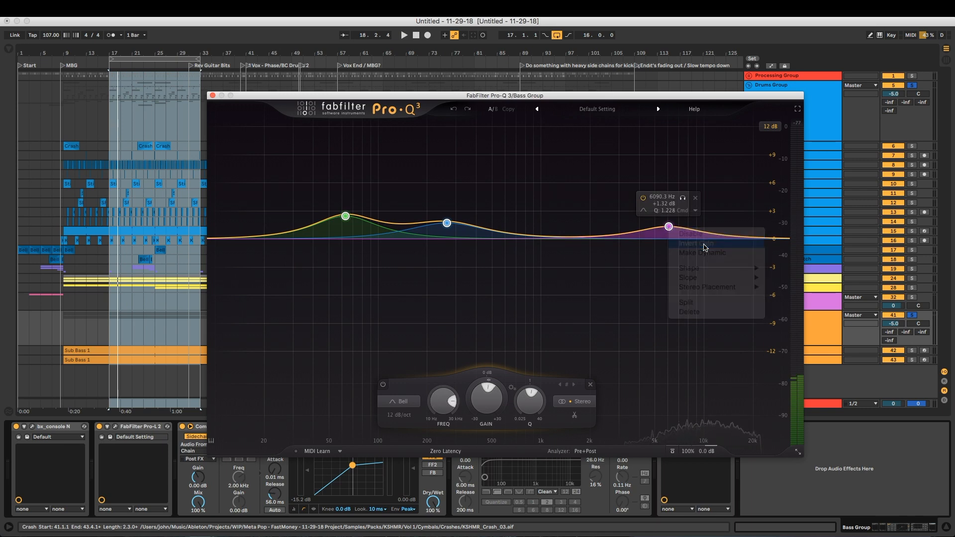
key("space")
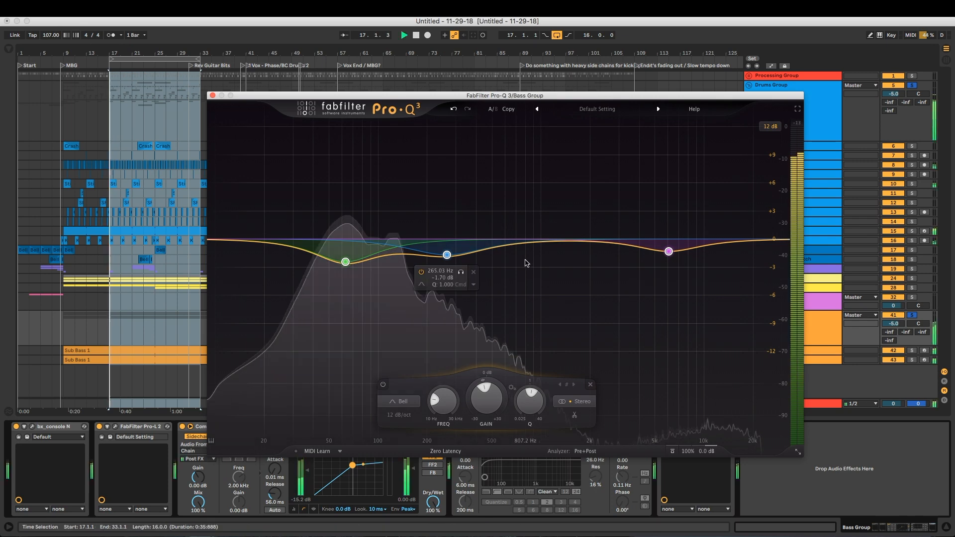
left_click_drag(634, 95, 635, 125)
Set the output level of the Kick's Pro-Q 3 to -2 dB and reset its peak indicator.
left_click(788, 88)
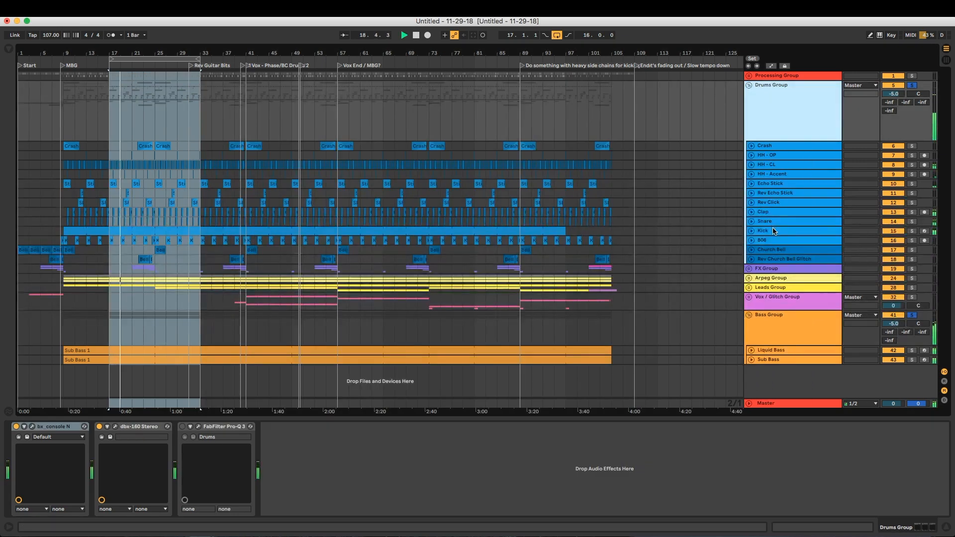
left_click(777, 232)
left_click(570, 426)
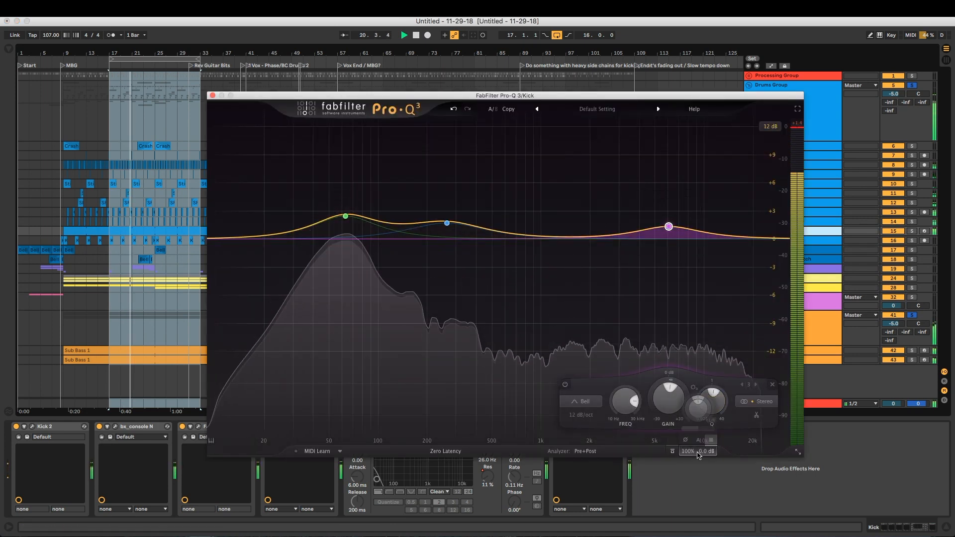
mouse_move(706, 451)
type("-2")
key("Return")
left_click(798, 127)
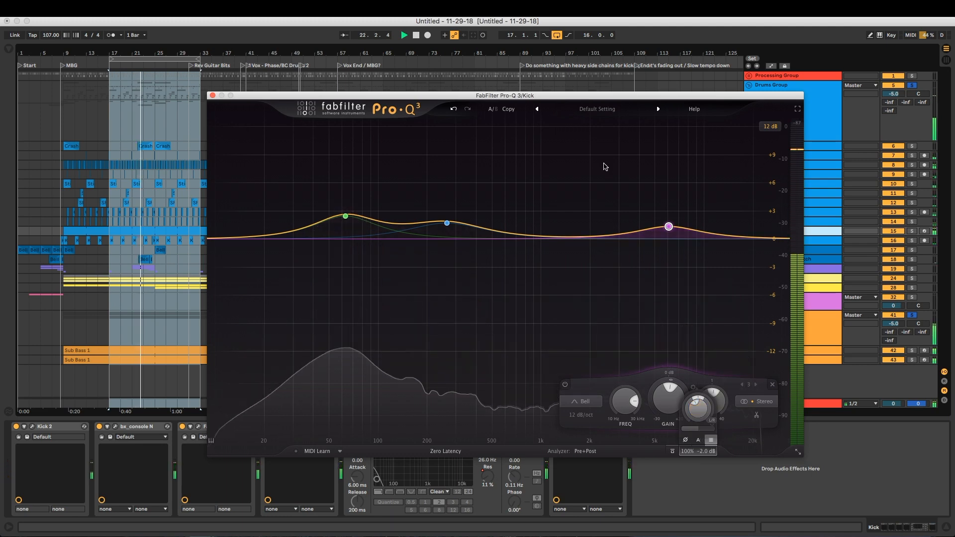
left_click_drag(435, 98, 307, 74)
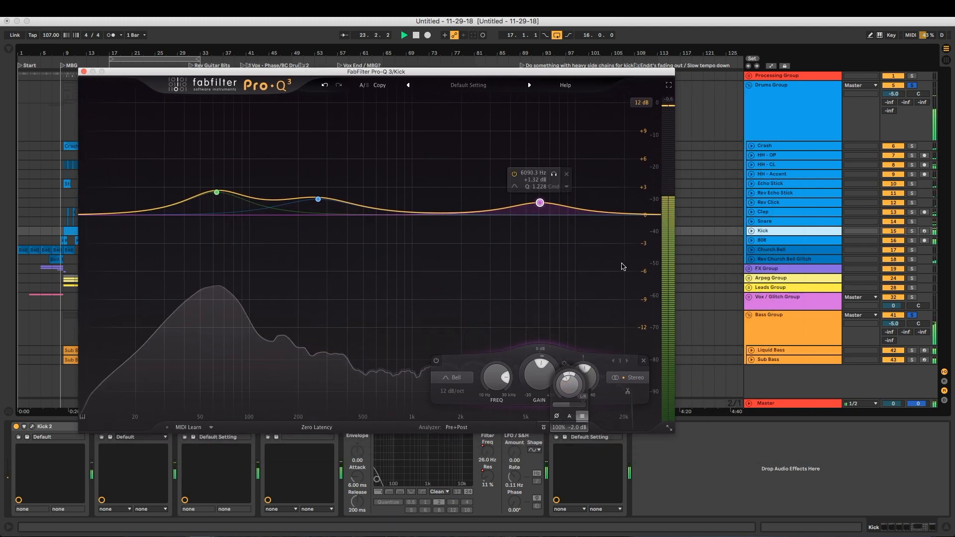
left_click(769, 324)
left_click_drag(457, 128, 534, 109)
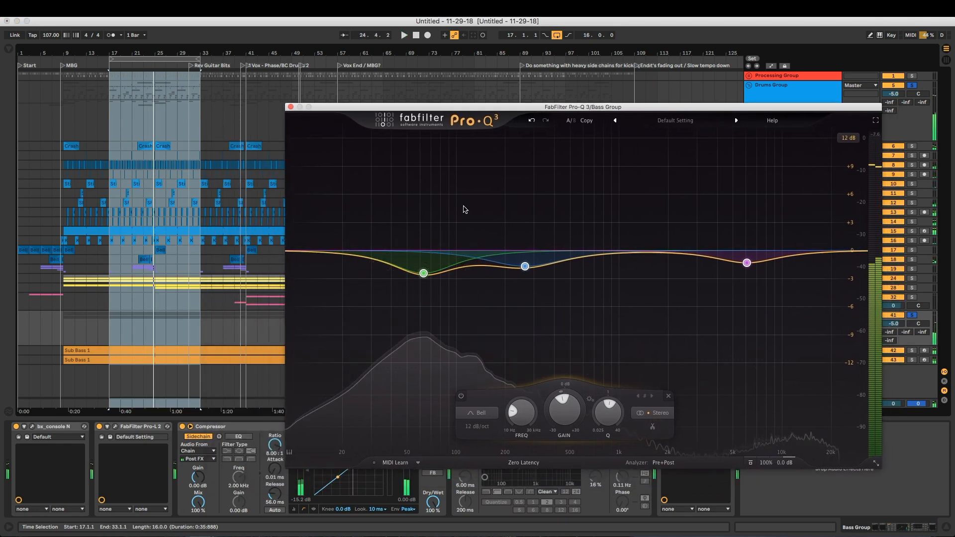
left_click(291, 107)
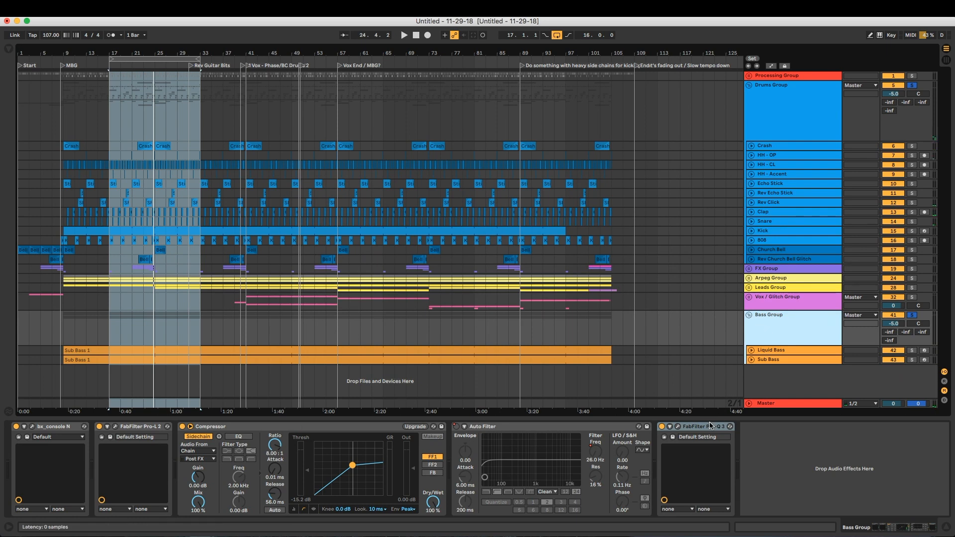
left_click(696, 430)
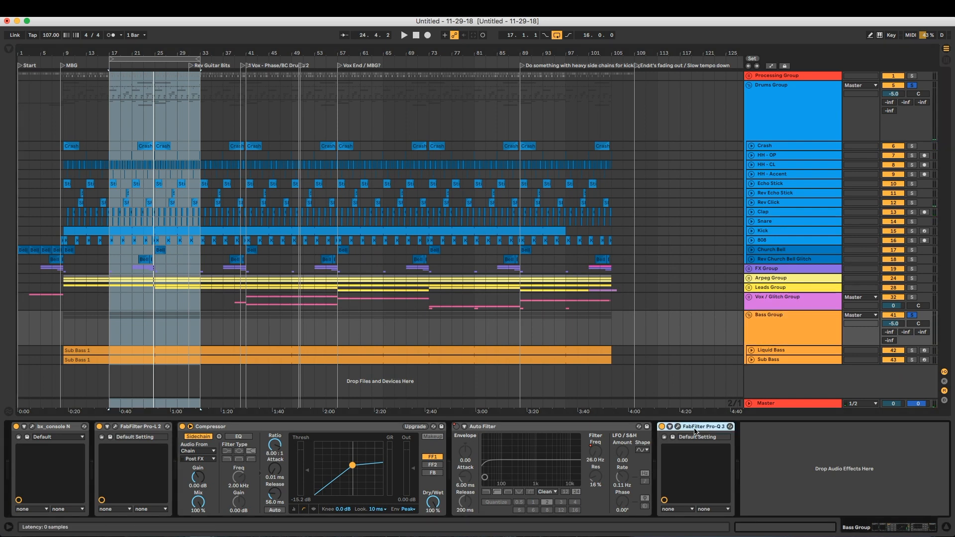
key("Delete")
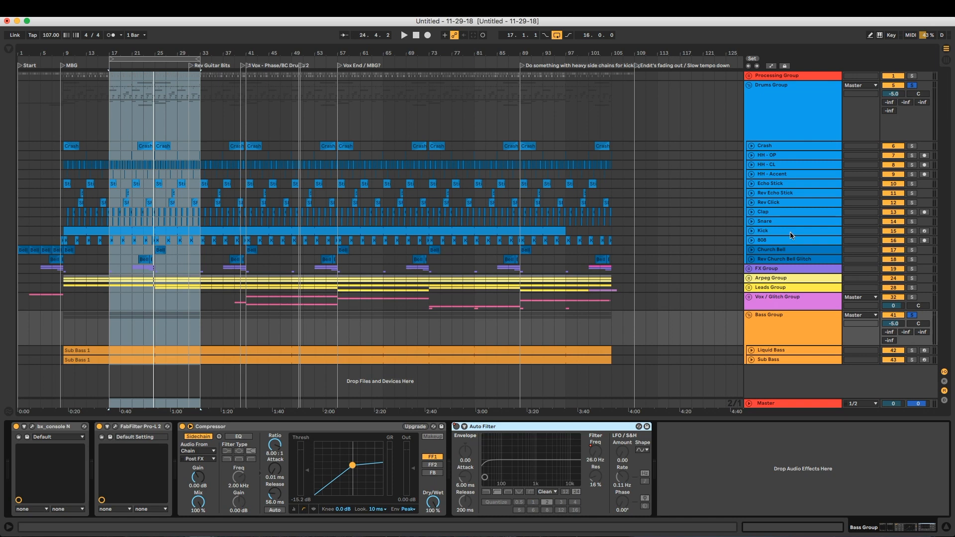
left_click(792, 132)
left_click(771, 231)
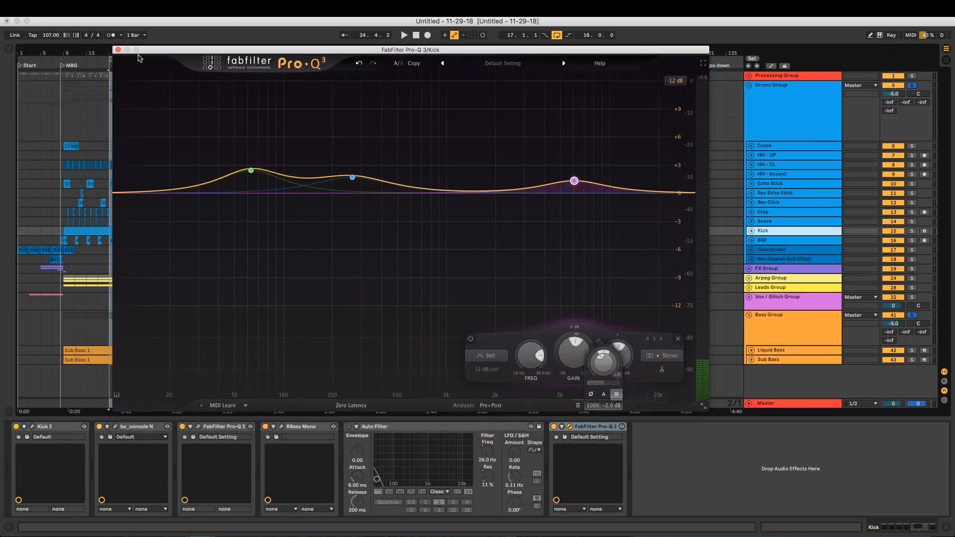
left_click(118, 49)
left_click(593, 428)
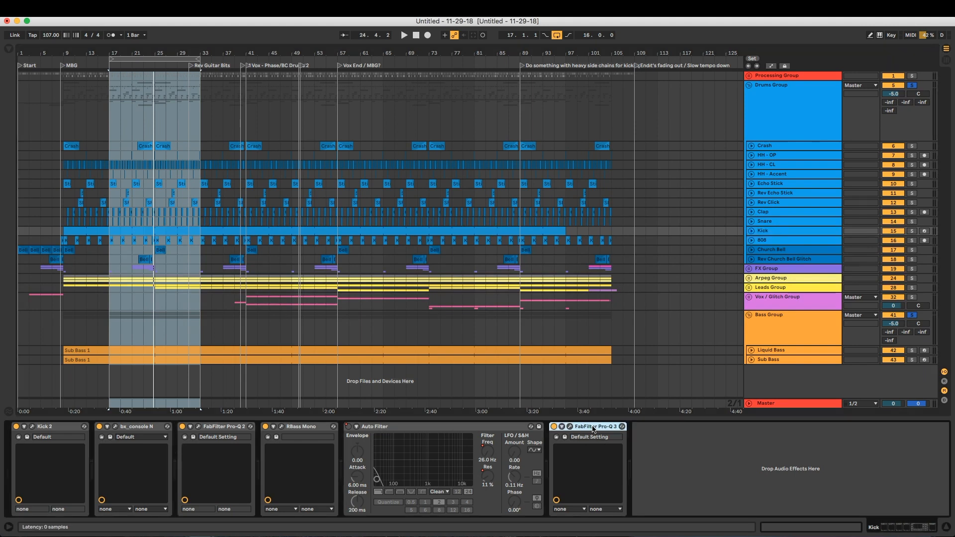
key("Delete")
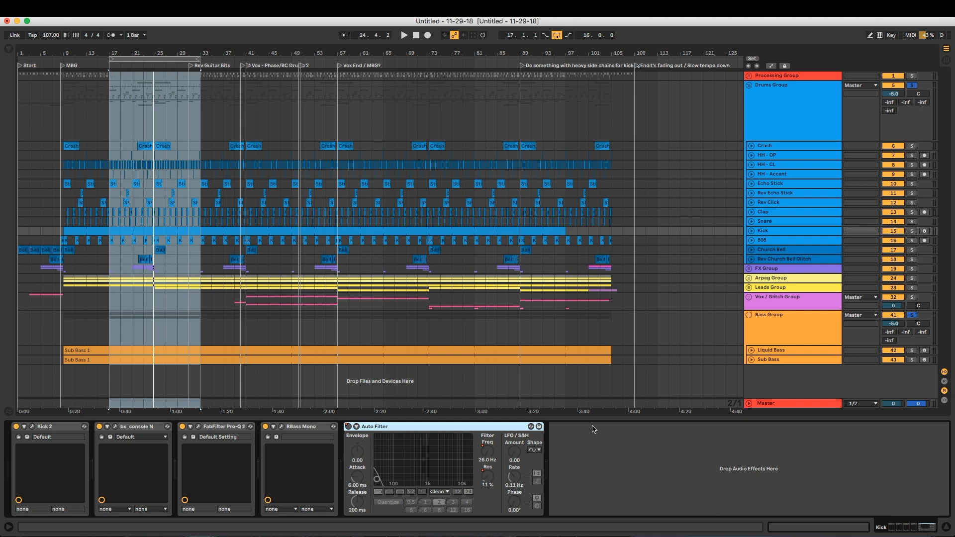
Show the browser, add EQ Eight from the audio effects to the Kick track, and hide the browser again.
left_click(769, 118)
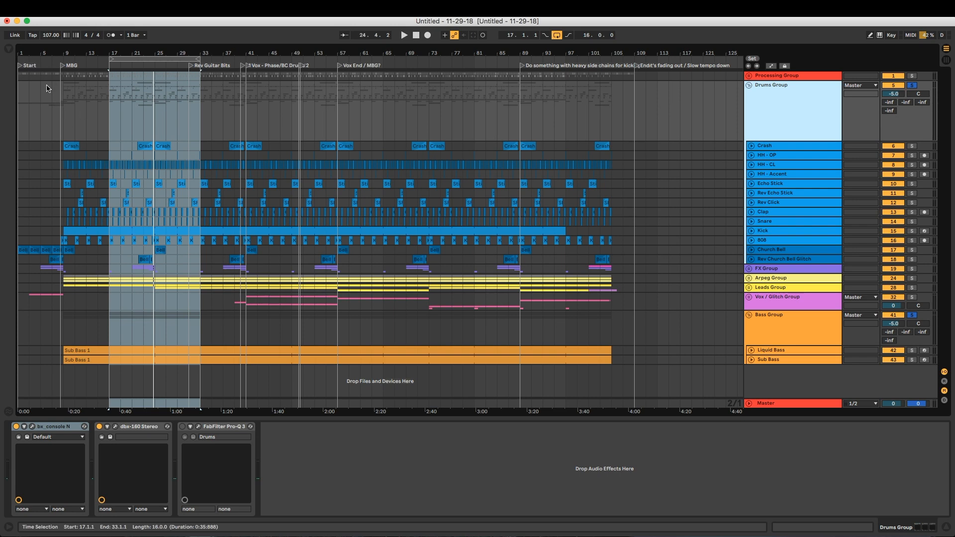
left_click(10, 50)
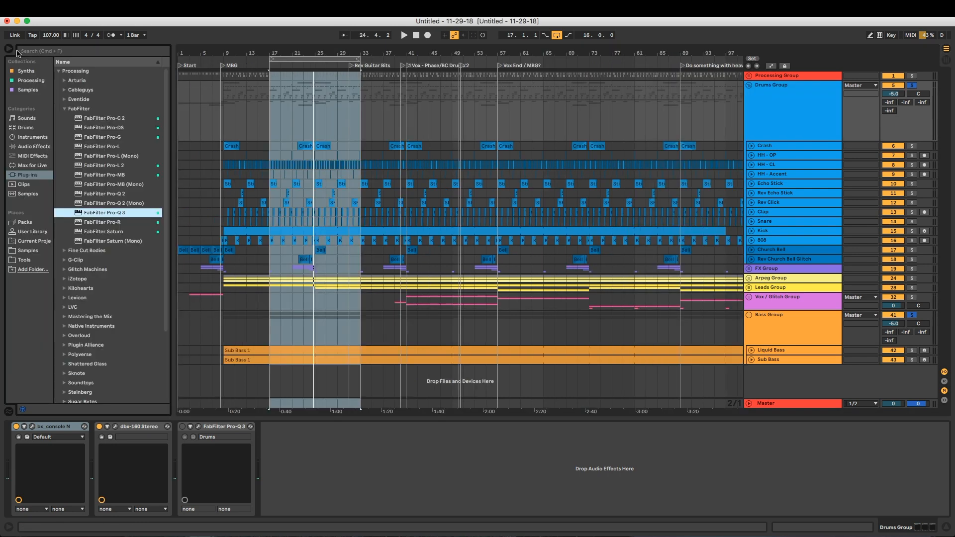
left_click(64, 109)
left_click(32, 146)
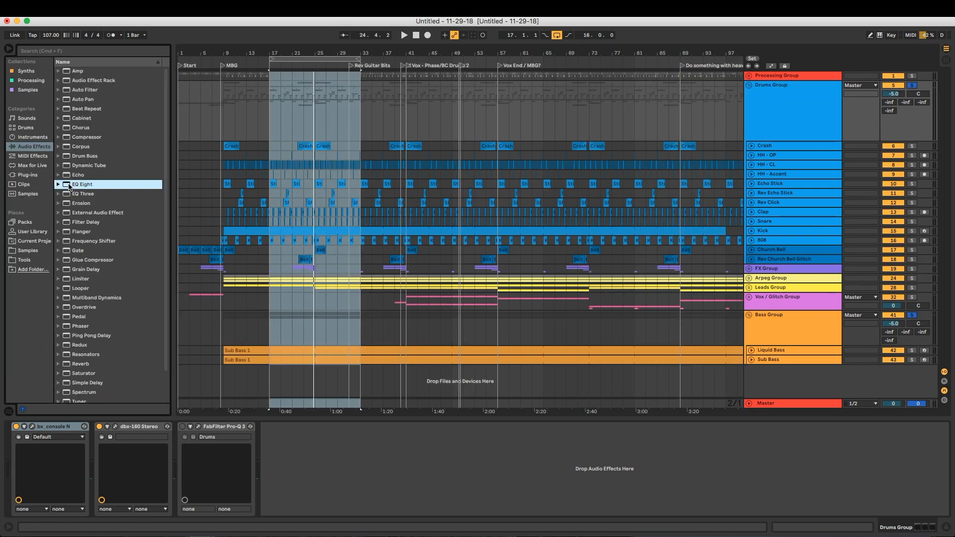
left_click(87, 196)
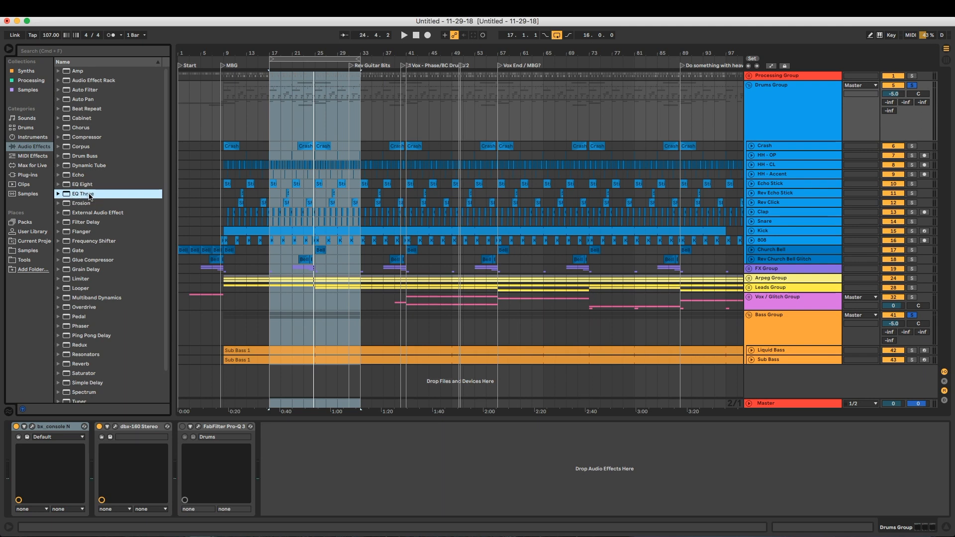
left_click(74, 185)
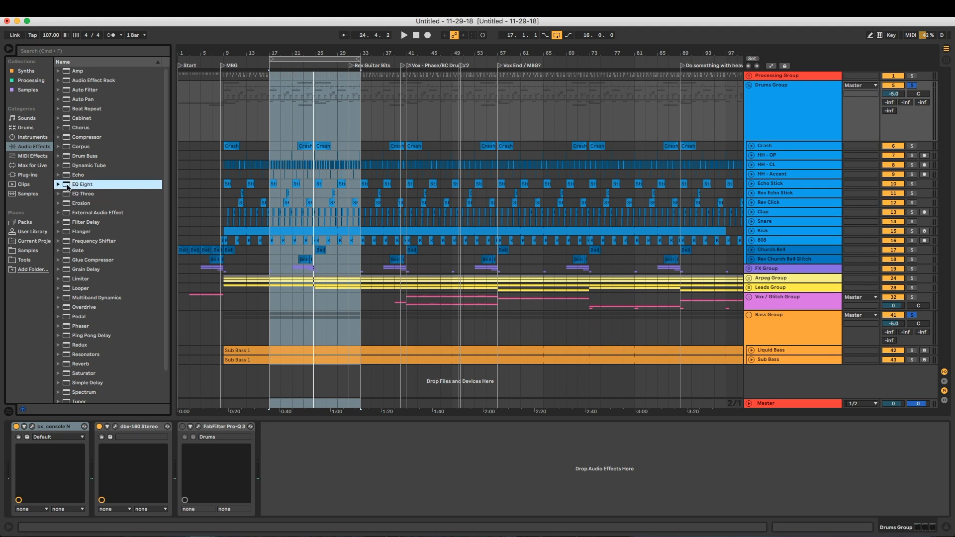
left_click_drag(761, 217, 770, 231)
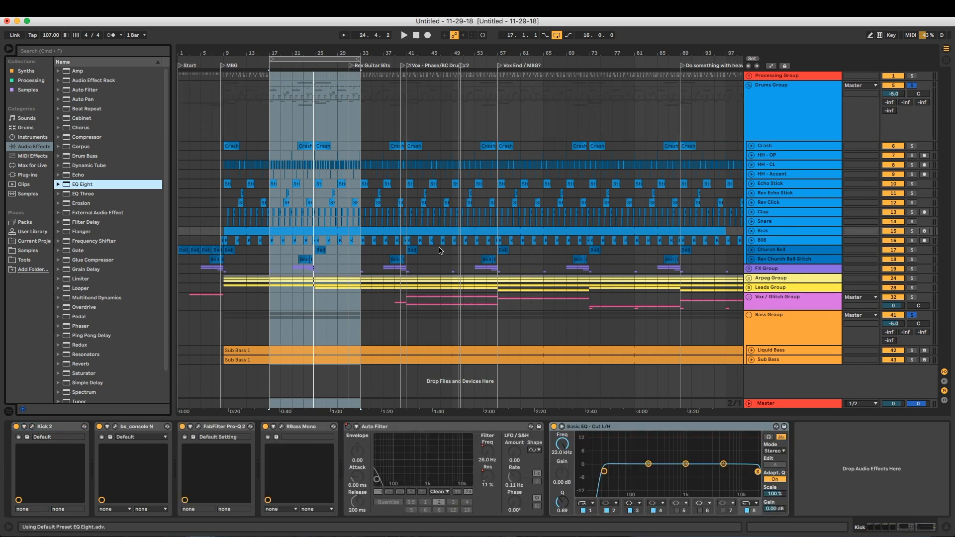
left_click(9, 49)
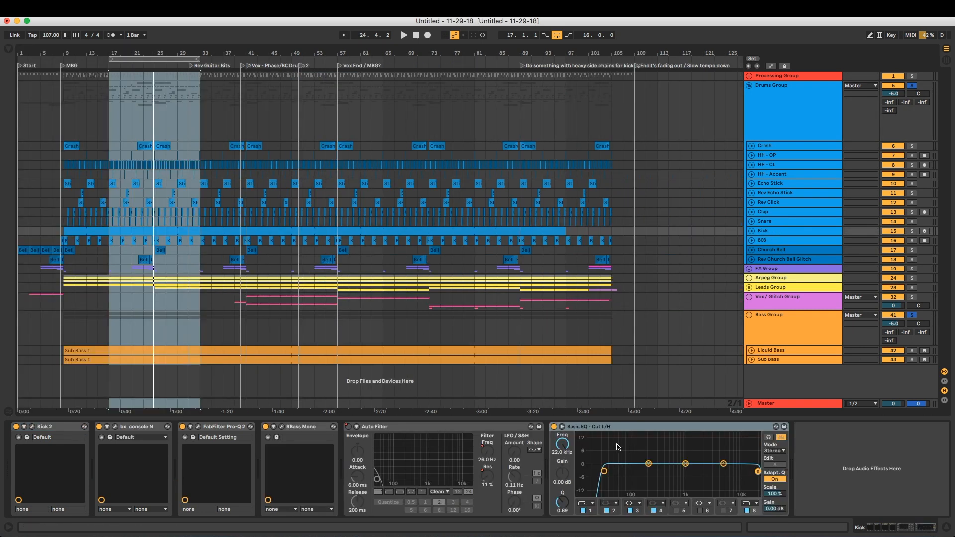
Disable bands 1 and 8 of the Kick's EQ Eight and shape gentle boosts with bands 2 to 4, band 3 about 2.4 dB at 235 Hz.
left_click(583, 510)
left_click(746, 510)
left_click_drag(724, 463, 722, 462)
left_click_drag(648, 464, 617, 459)
left_click_drag(685, 463, 616, 456)
left_click(652, 459)
Set the output gain of the Kick's EQ Eight to -3 dB and play back the loop.
key("space")
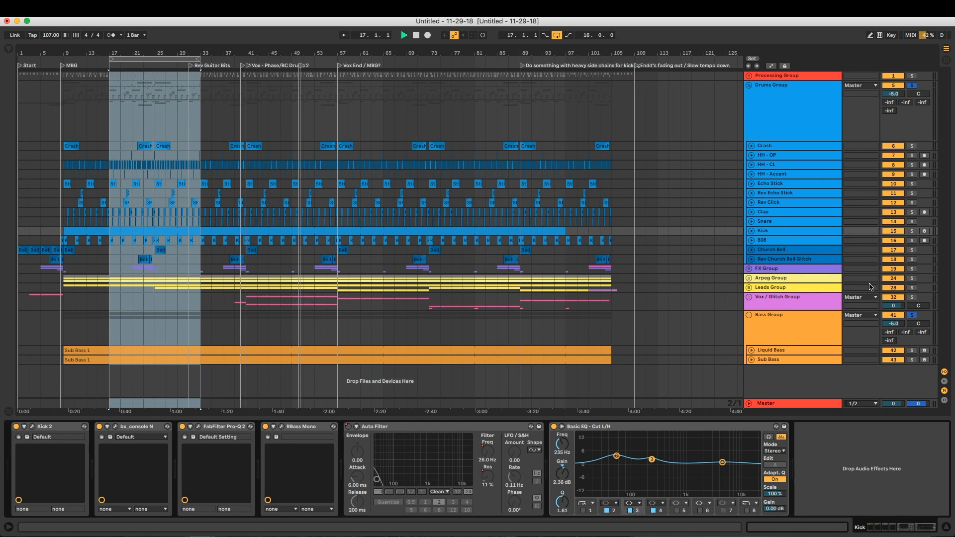
key("space")
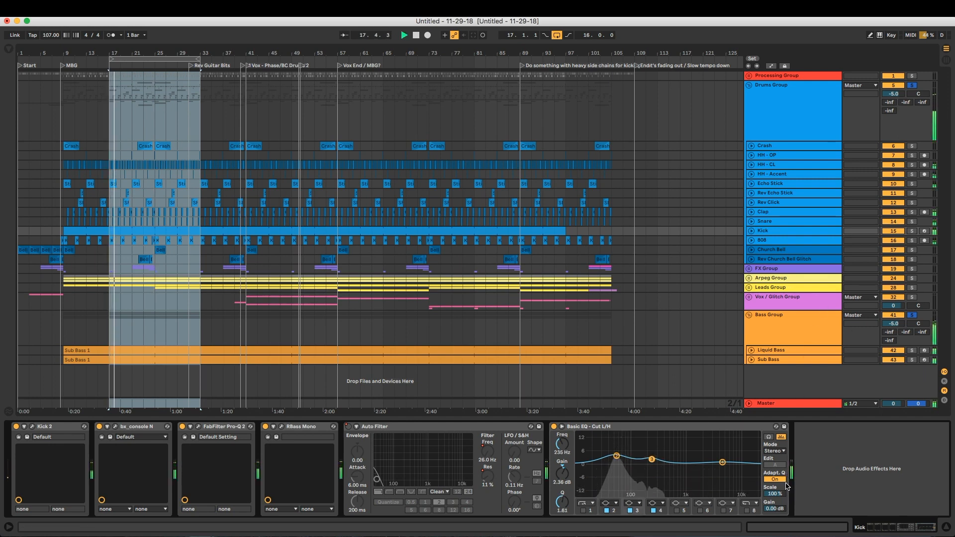
type("-1")
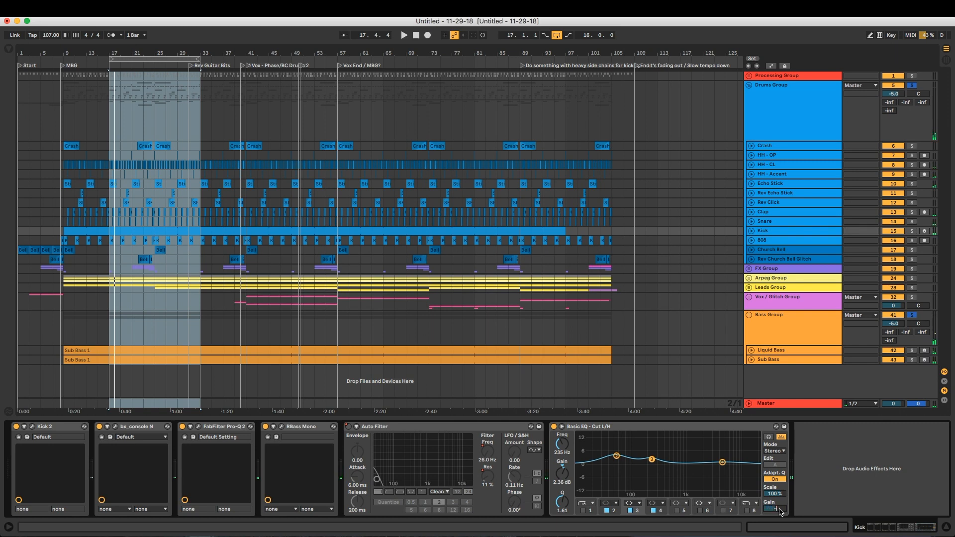
type("3")
key("Return")
key("space")
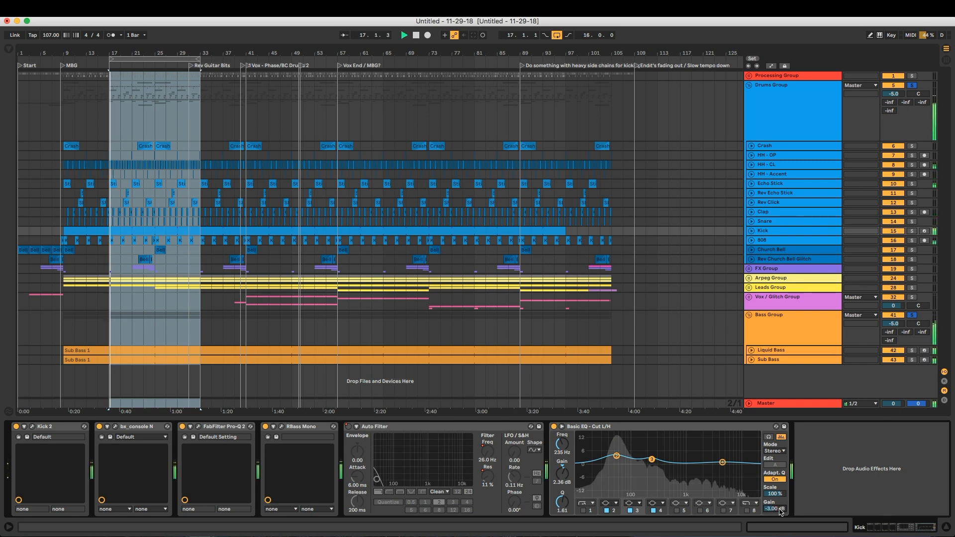
Lower band 2 of the Kick's EQ Eight to a gentle boost of 2.11 dB at 50.5 Hz.
left_click(617, 456)
left_click_drag(617, 456, 616, 459)
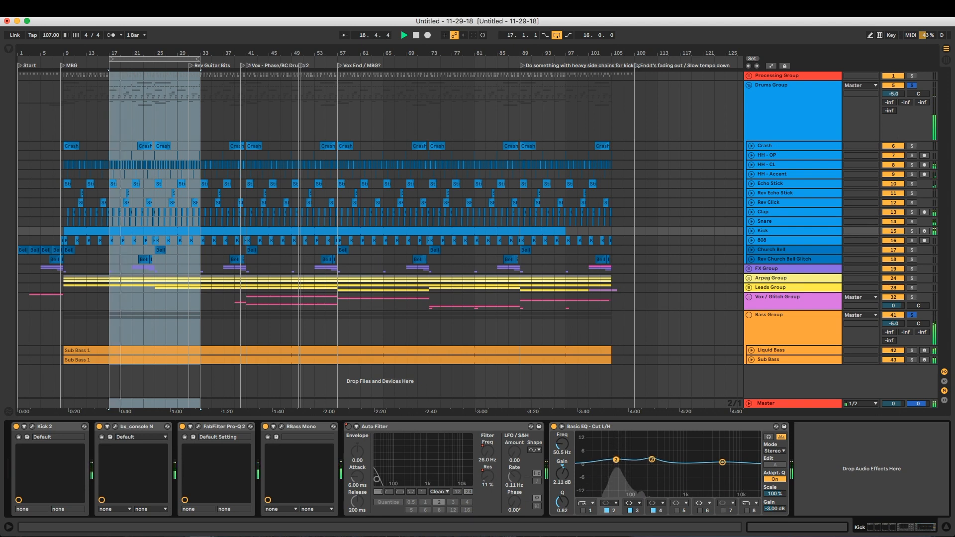
left_click(657, 429)
right_click(657, 428)
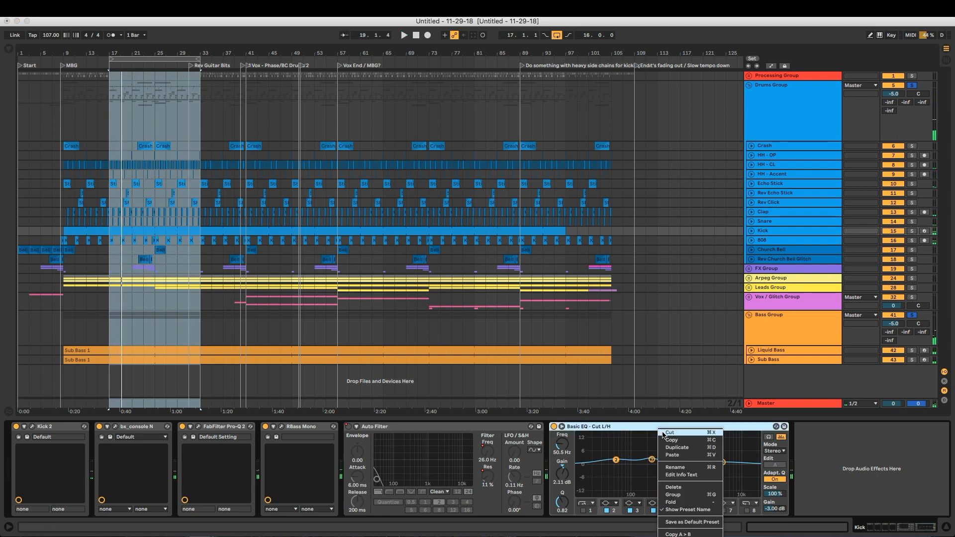
left_click(669, 440)
right_click(635, 426)
left_click(649, 437)
left_click(809, 314)
right_click(699, 463)
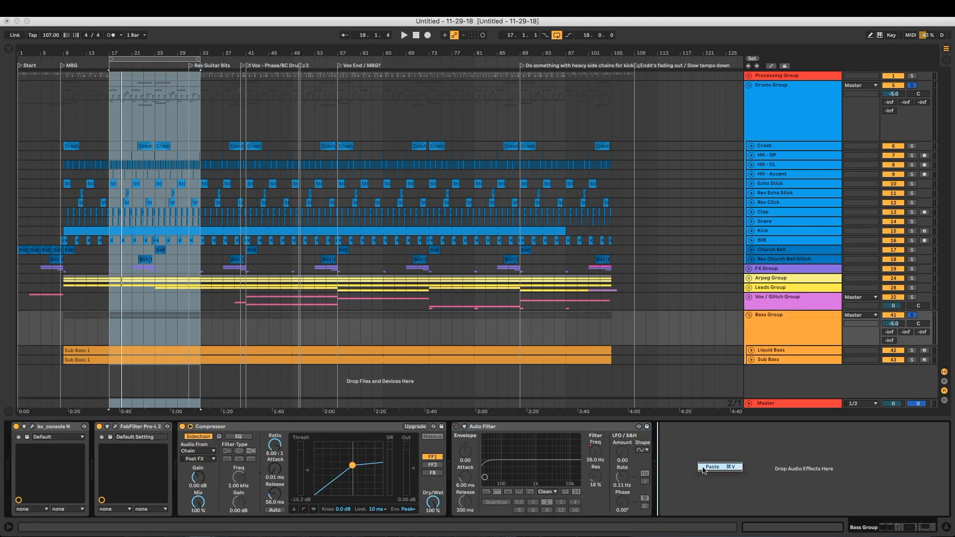
left_click(711, 467)
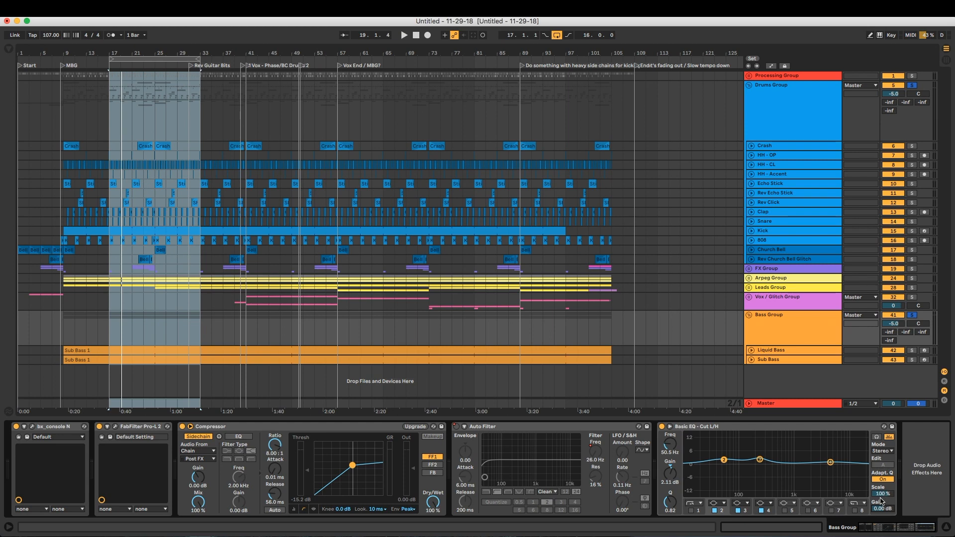
left_click_drag(890, 496, 889, 532)
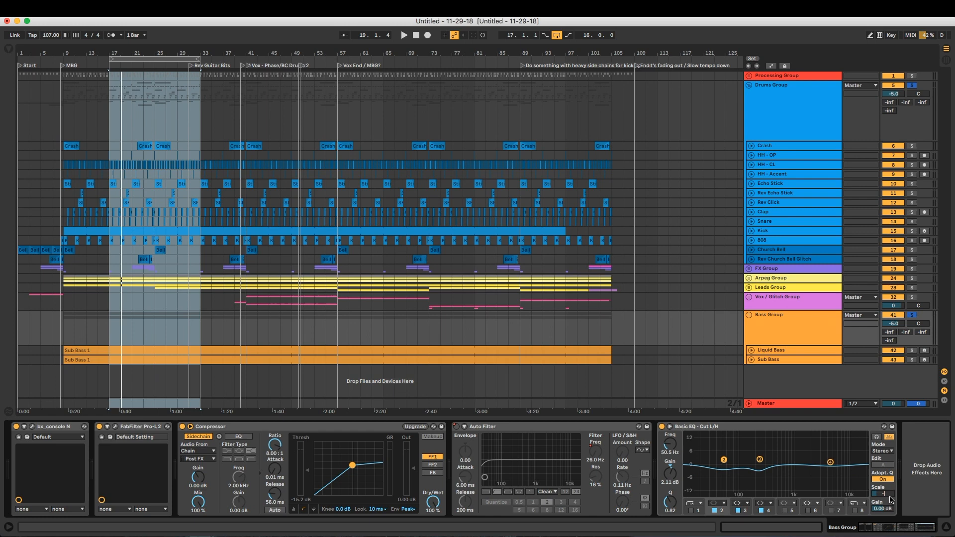
key("Return")
Compare the Kick's EQ curve with the inverted one on the Bass Group and play back the loop briefly.
left_click(779, 231)
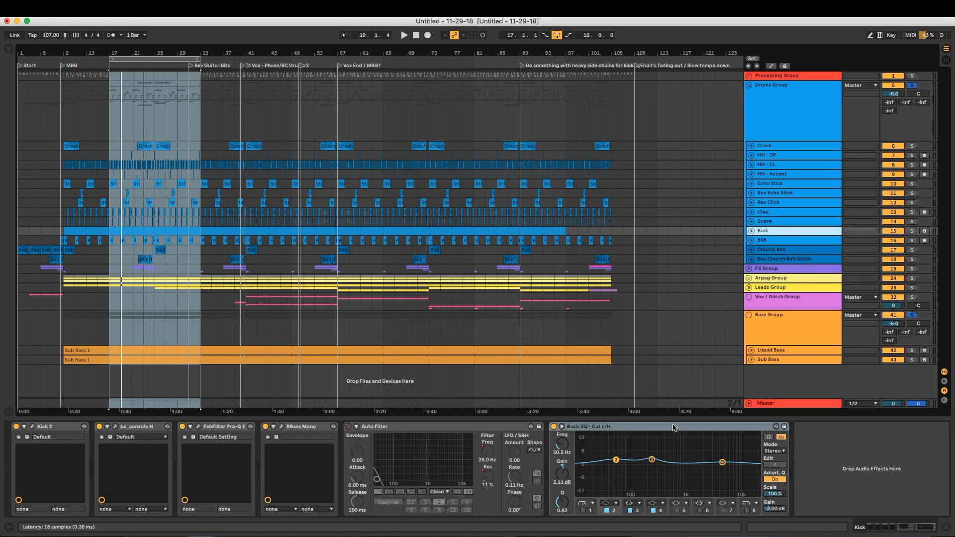
left_click(775, 340)
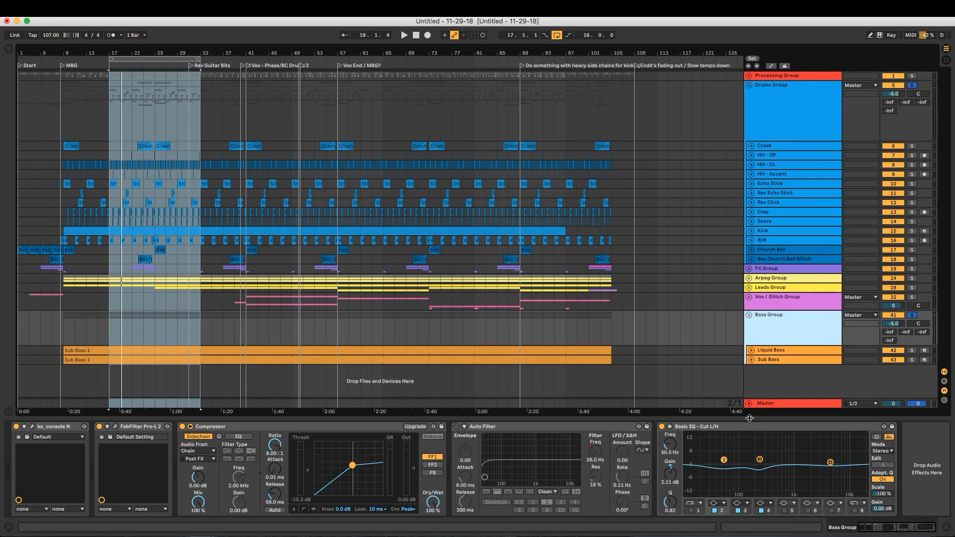
key("space")
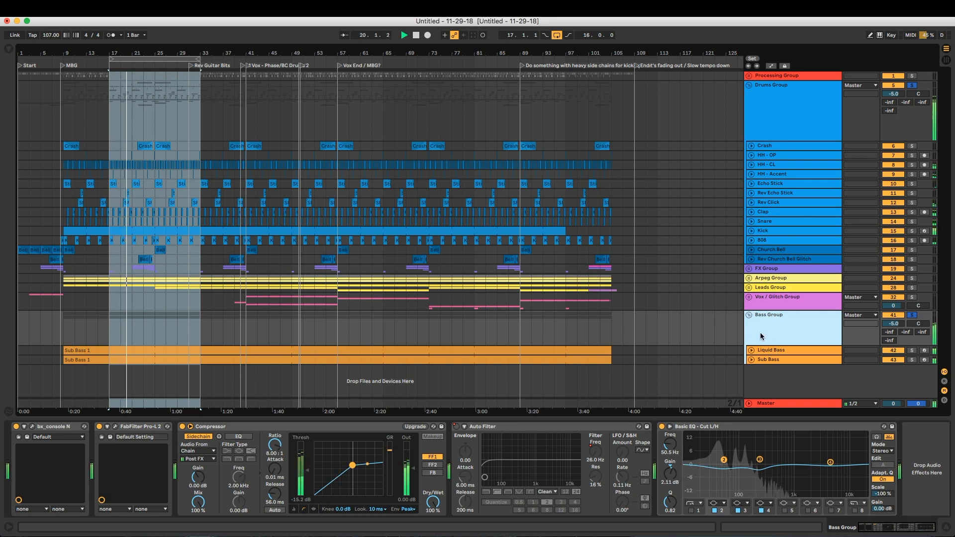
key("space")
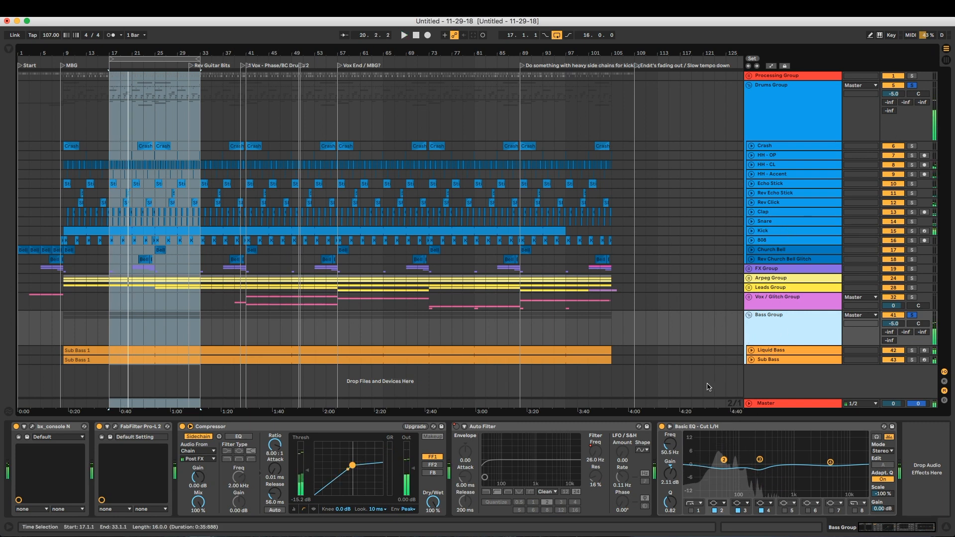
Delete the EQ Eight devices from the Bass Group and the Kick track.
left_click(711, 426)
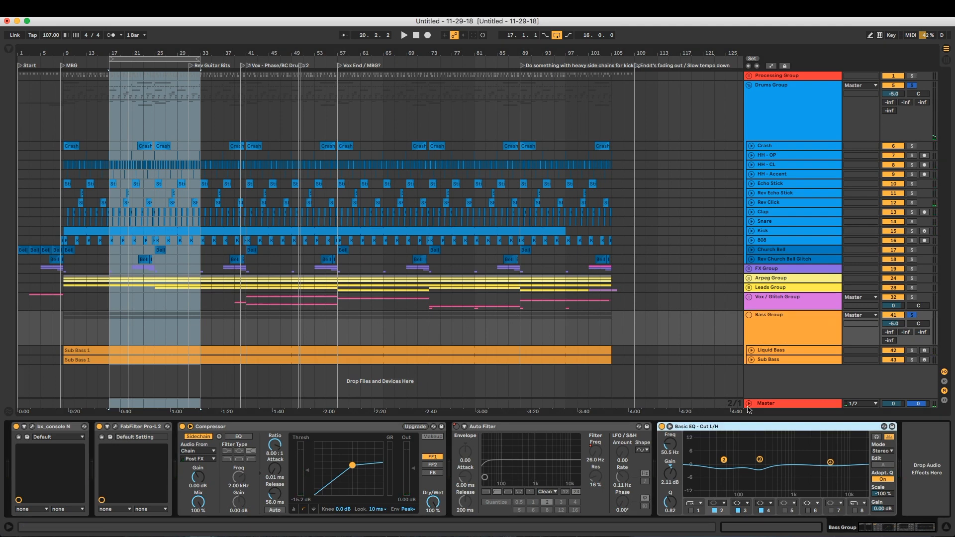
key("Delete")
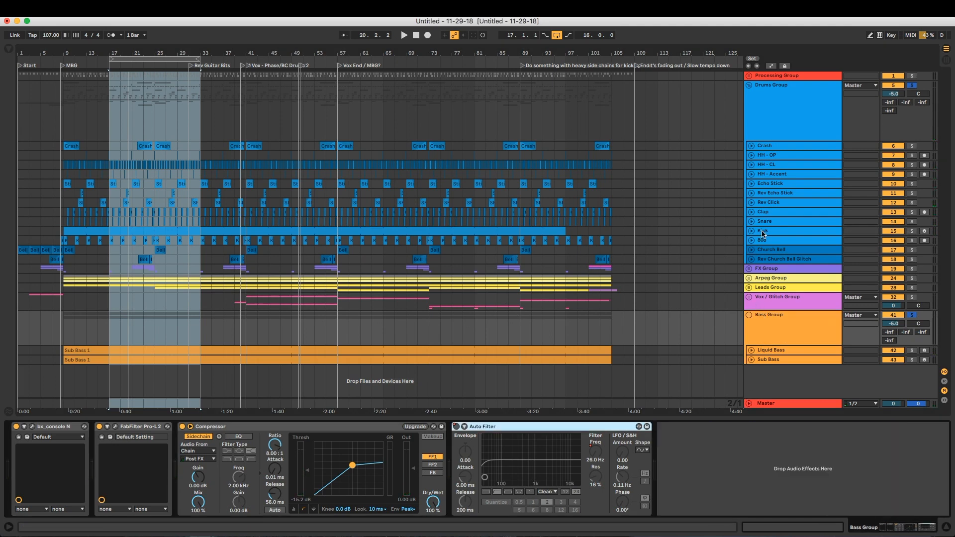
left_click(764, 232)
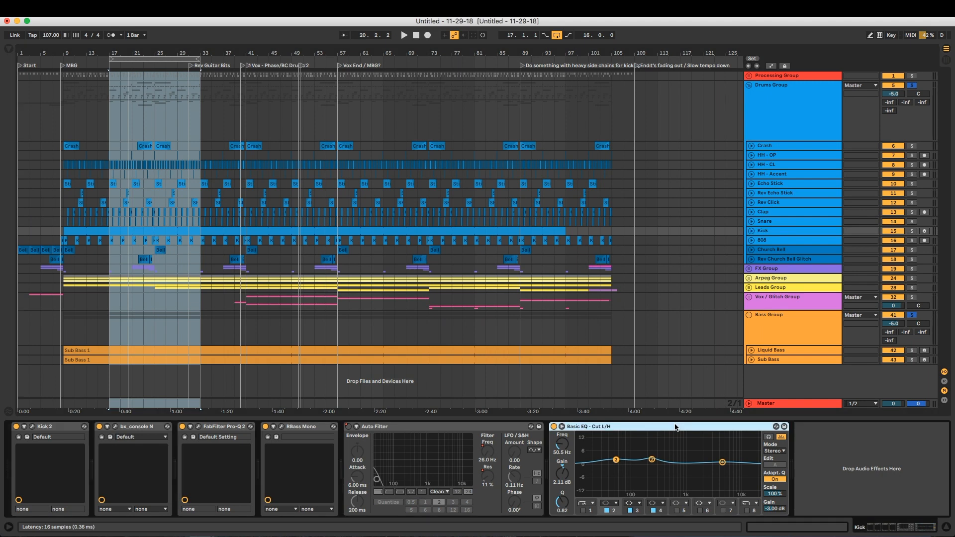
key("Delete")
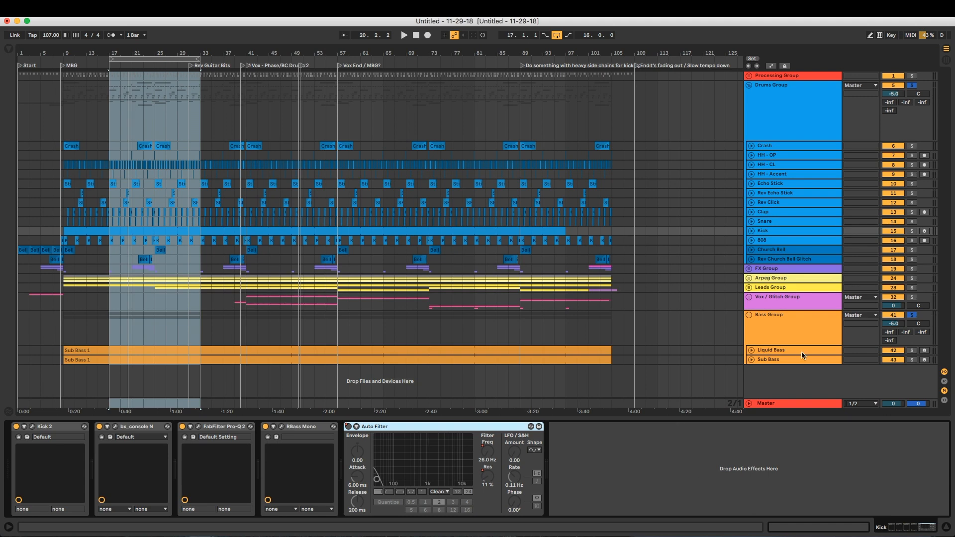
Examine the sidechain Compressor on the Bass Group and highlight the group's section from bar 40 to the Vox End marker.
left_click(793, 324)
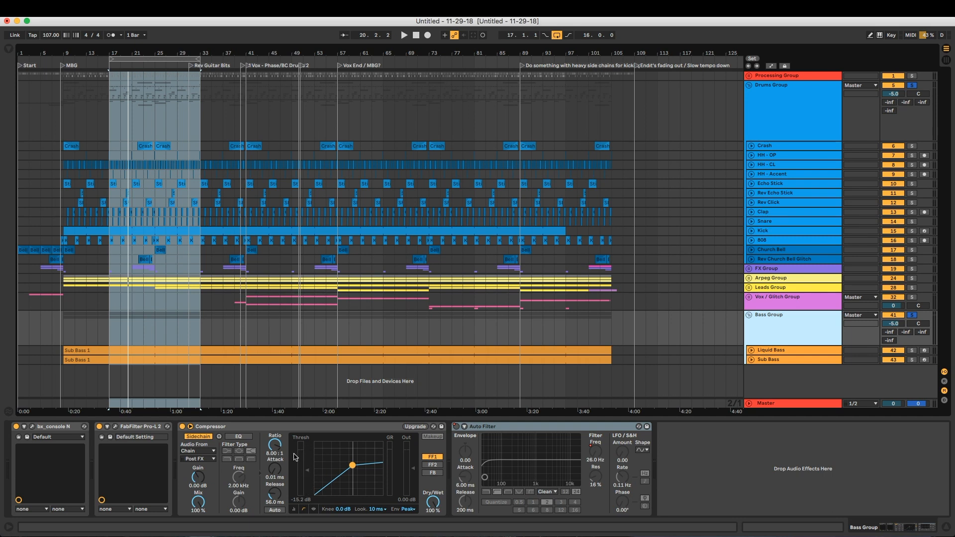
left_click(333, 429)
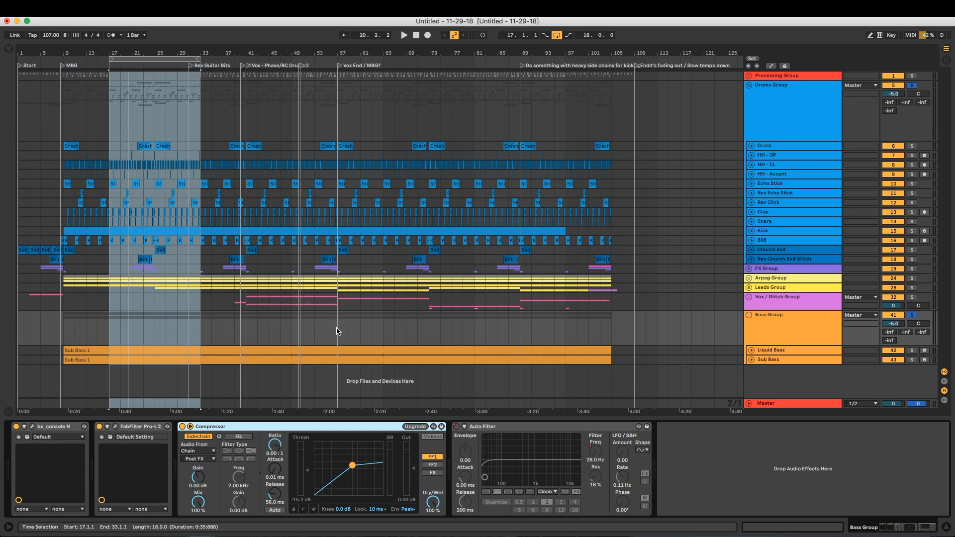
left_click_drag(338, 330, 242, 333)
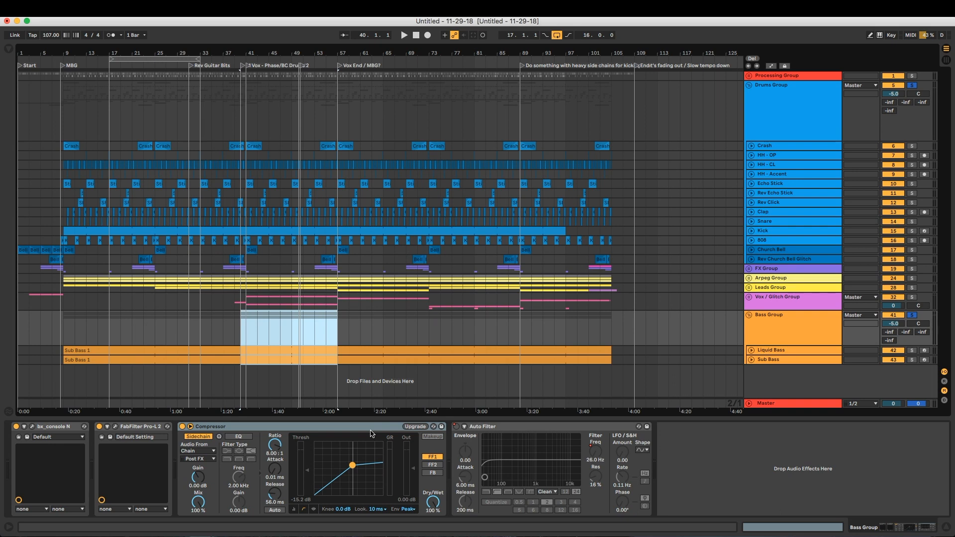
Fold the Drums Group and the Bass Group so their individual tracks are hidden.
left_click(750, 120)
key("minus")
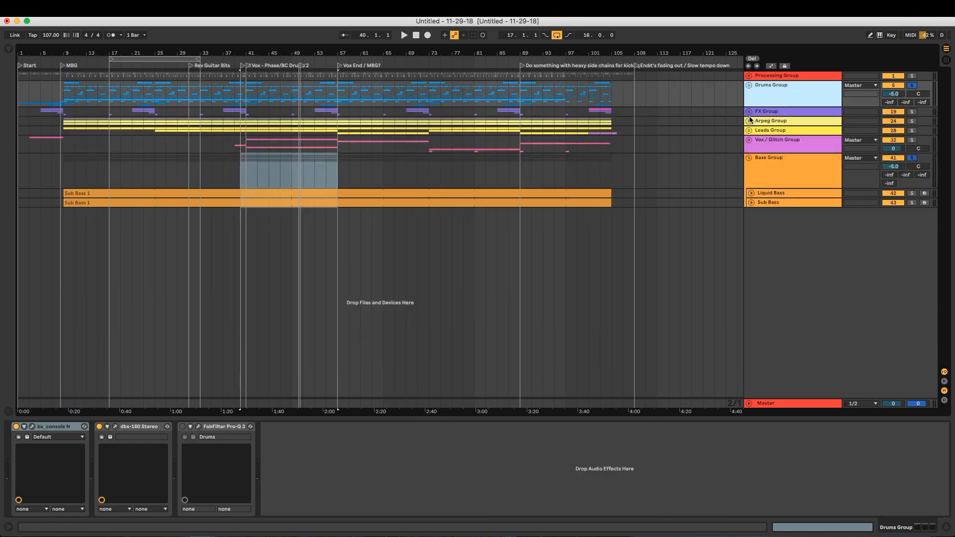
key("Down")
key("Down")
key("Down")
key("Down")
key("Down")
key("Left")
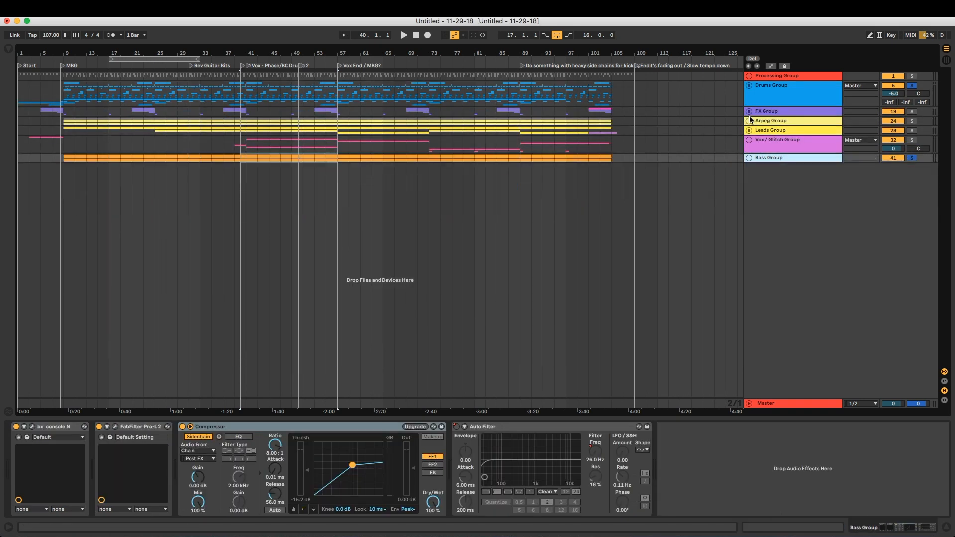